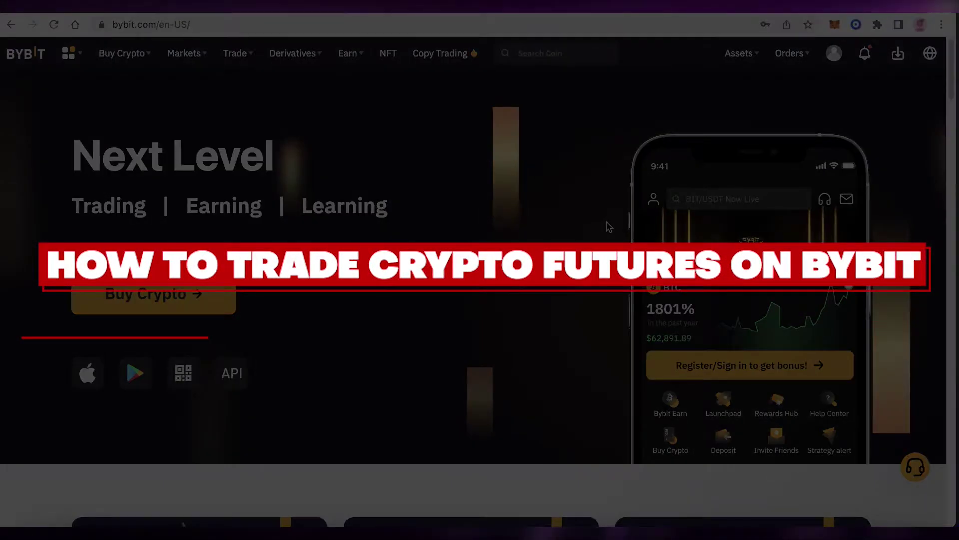
# - Go to Derivatives Order History from the Orders menu in the top bar
pyautogui.scroll(-2, 609, 227)
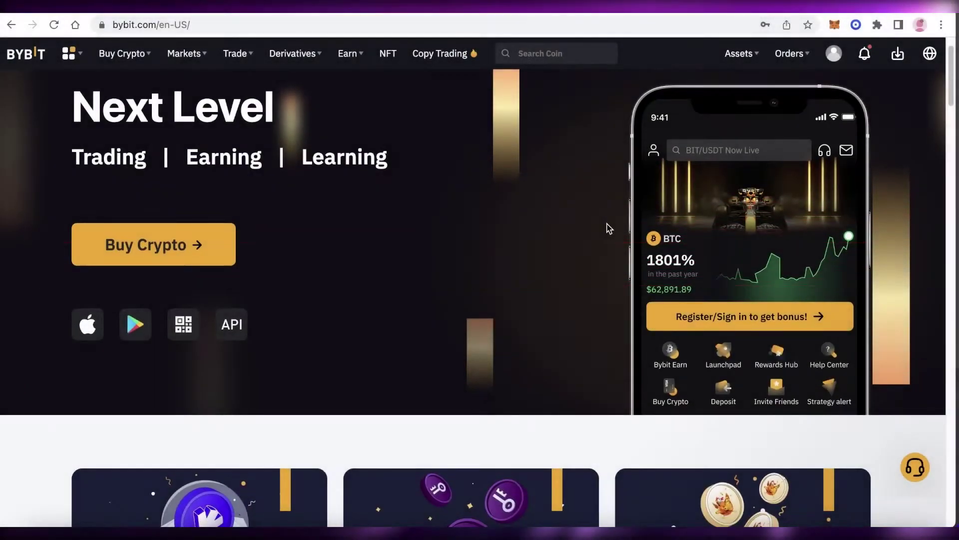
pyautogui.scroll(2, 607, 226)
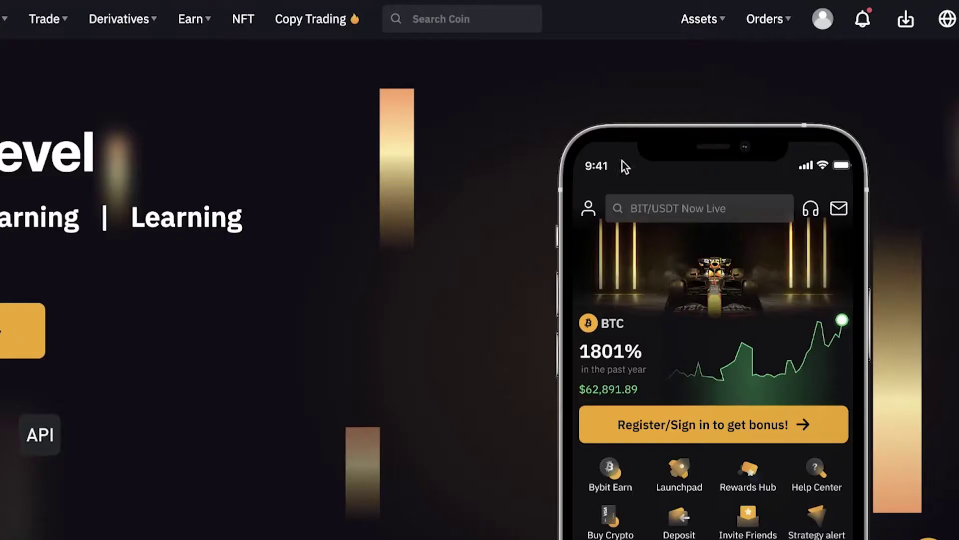
pyautogui.scroll(-5, 547, 186)
pyautogui.scroll(5, 352, 205)
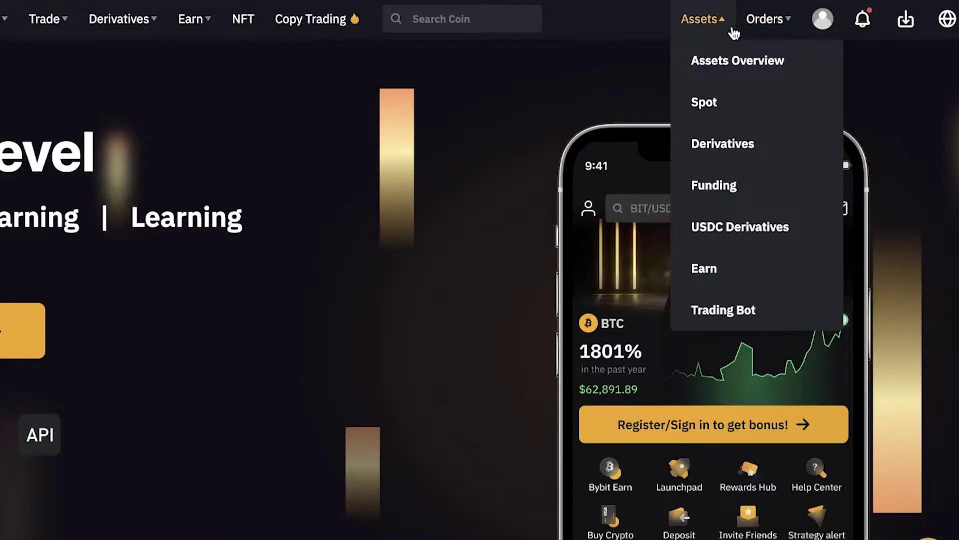
pyautogui.moveTo(756, 21)
pyautogui.moveTo(830, 19)
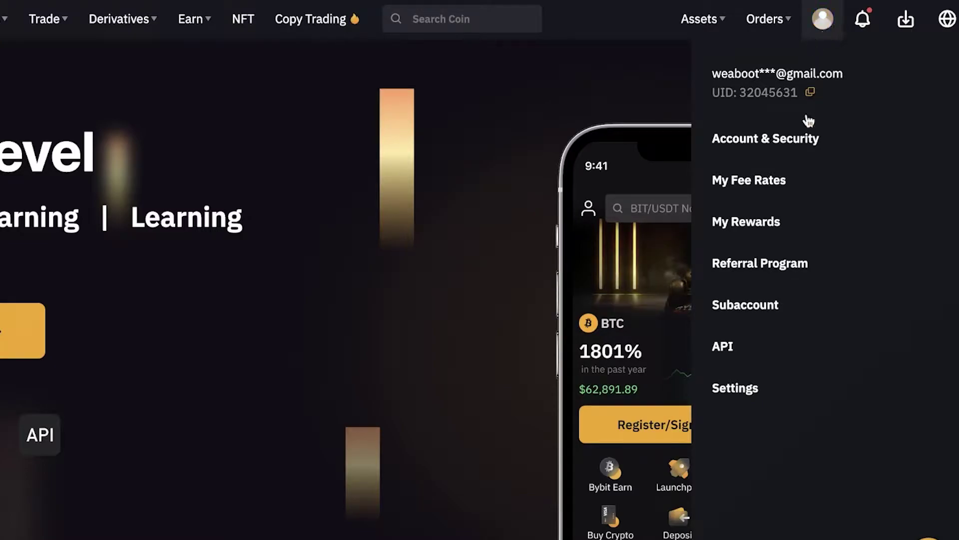
pyautogui.moveTo(786, 15)
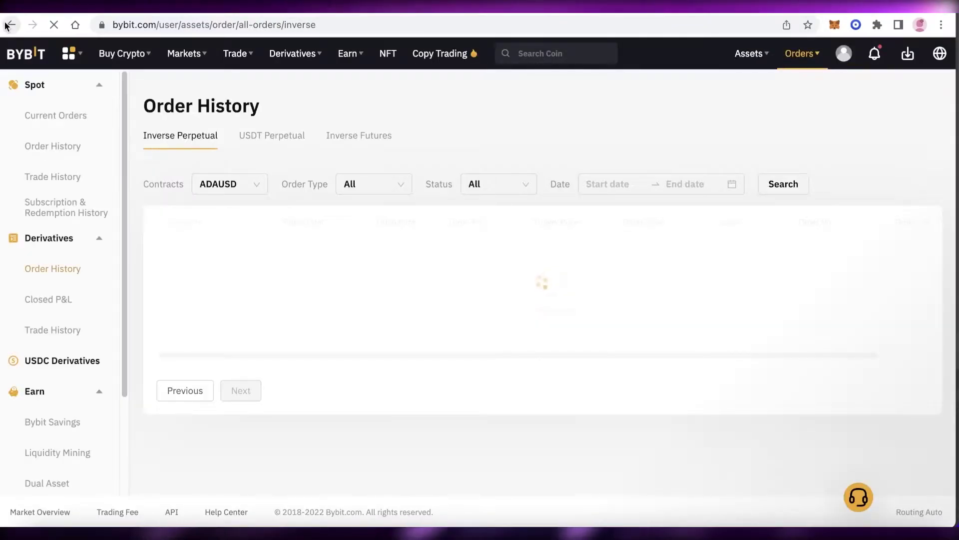
# - Go back to the Bybit homepage
pyautogui.click(7, 26)
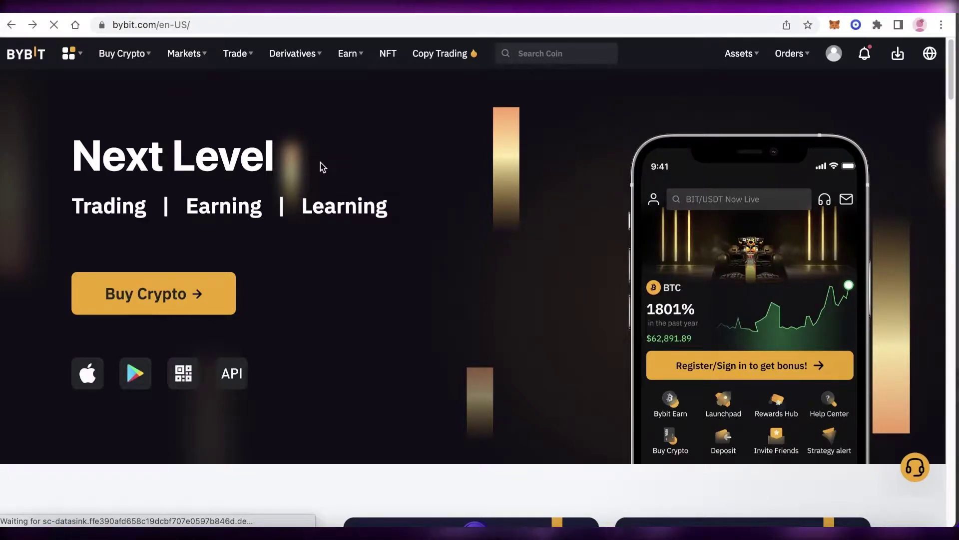
pyautogui.scroll(-15, 330, 163)
pyautogui.scroll(15, 348, 215)
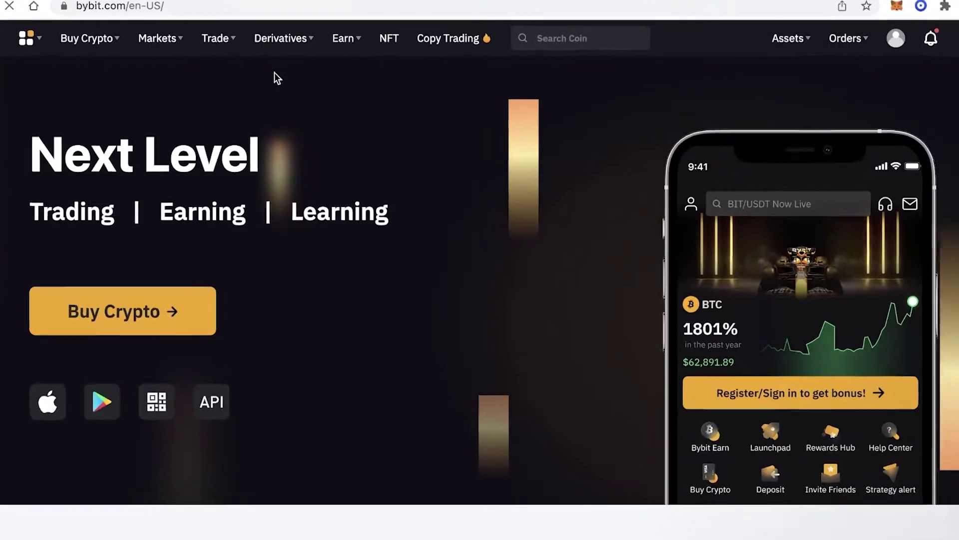
# - Open the BTCUSDT USDT Perpetual trading page from the Derivatives menu
pyautogui.moveTo(278, 44)
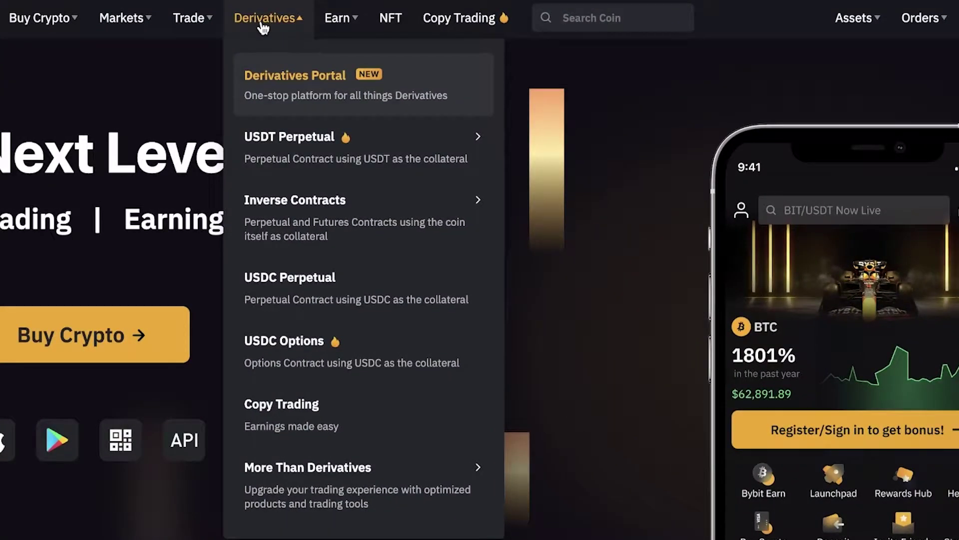
pyautogui.moveTo(322, 154)
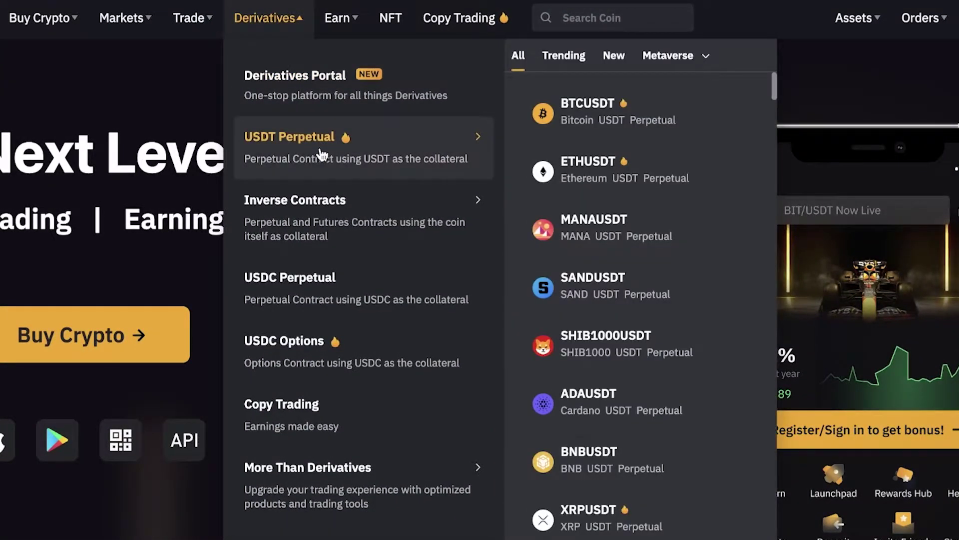
pyautogui.click(323, 155)
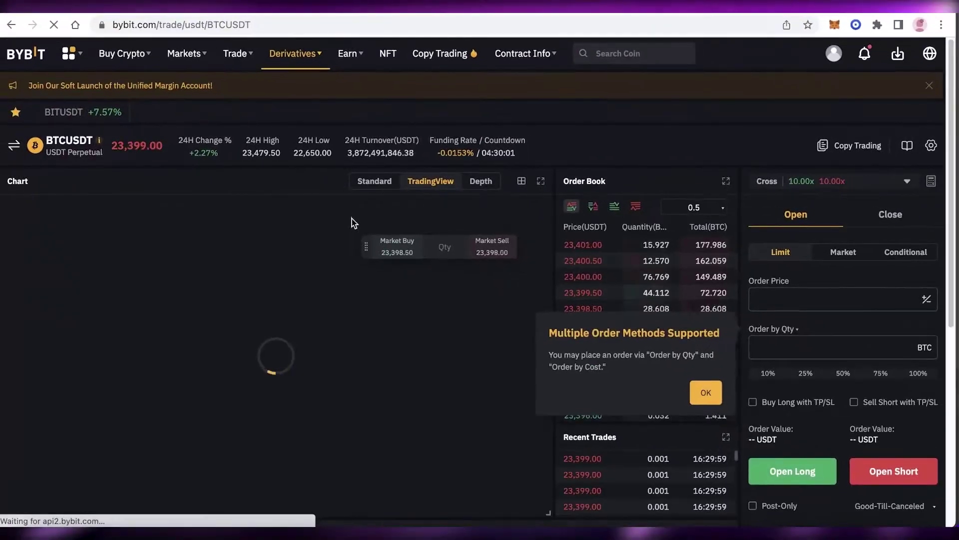
# - Dismiss the 'Multiple Order Methods Supported' notice on the BTCUSDT perpetual page
pyautogui.scroll(-1, 352, 219)
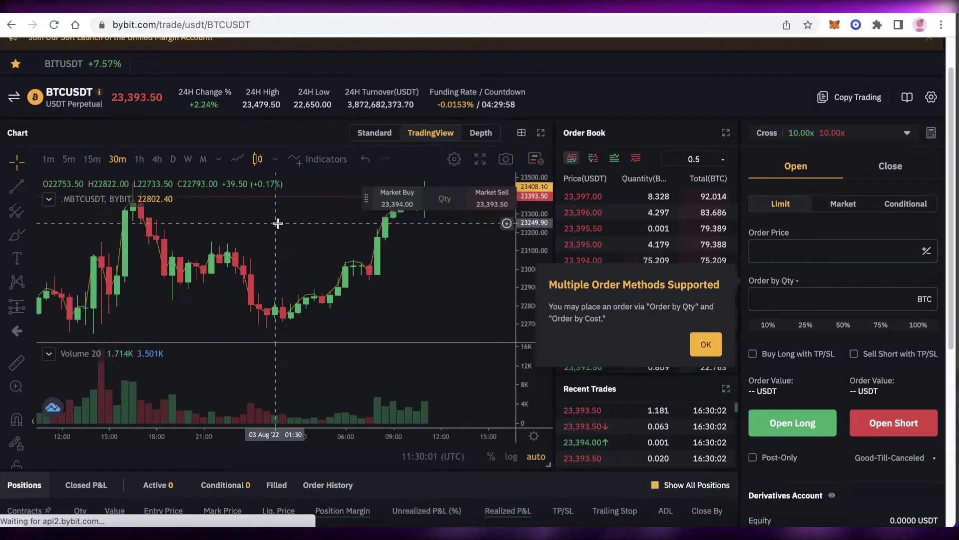
pyautogui.scroll(5, 373, 267)
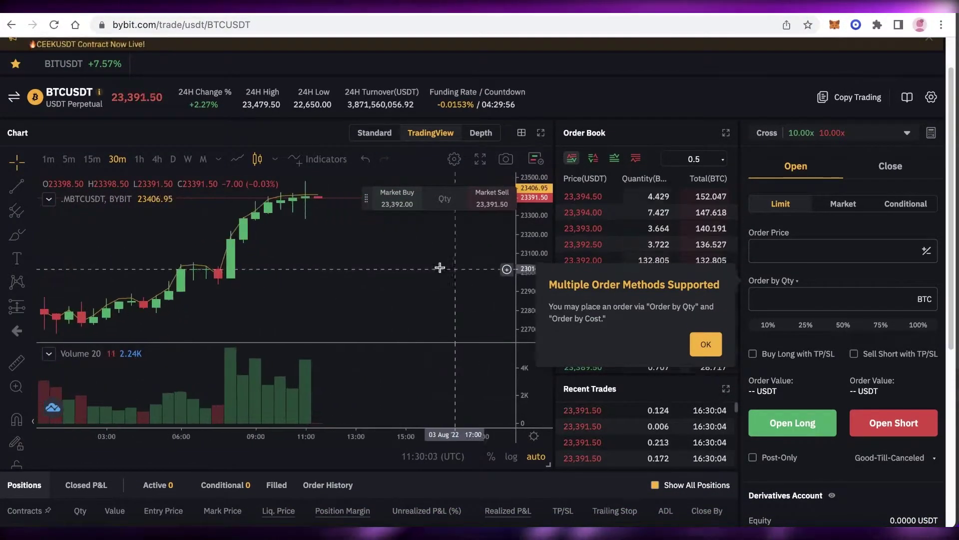
pyautogui.scroll(-1, 440, 267)
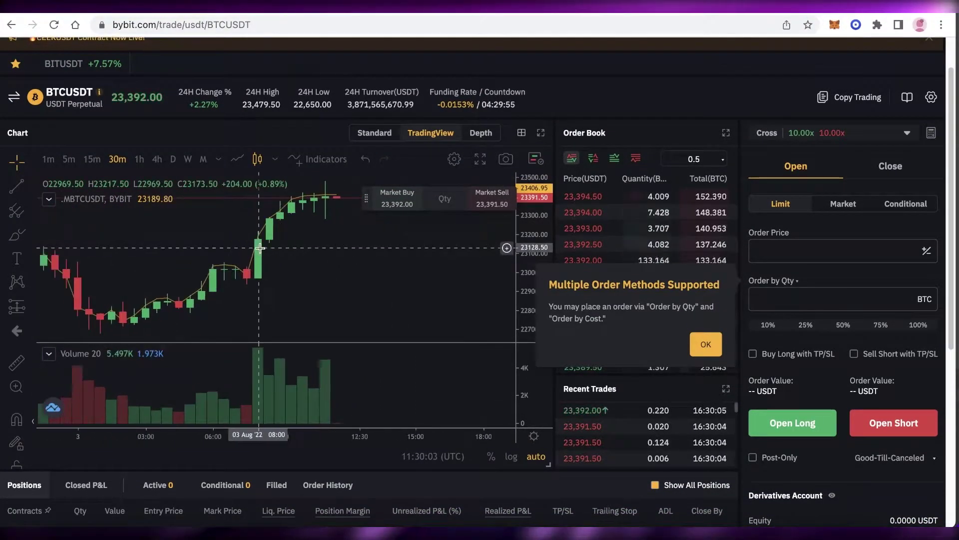
pyautogui.click(709, 352)
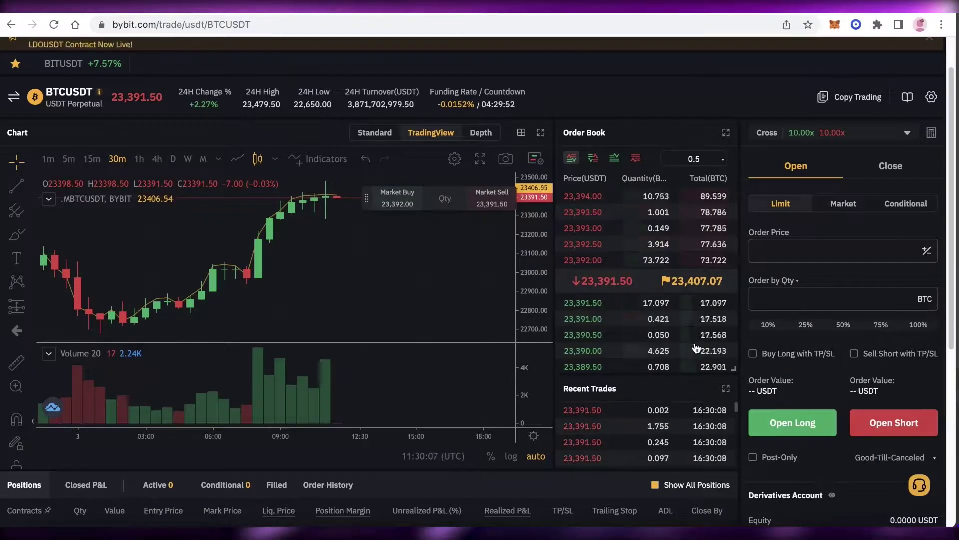
pyautogui.scroll(-3, 295, 274)
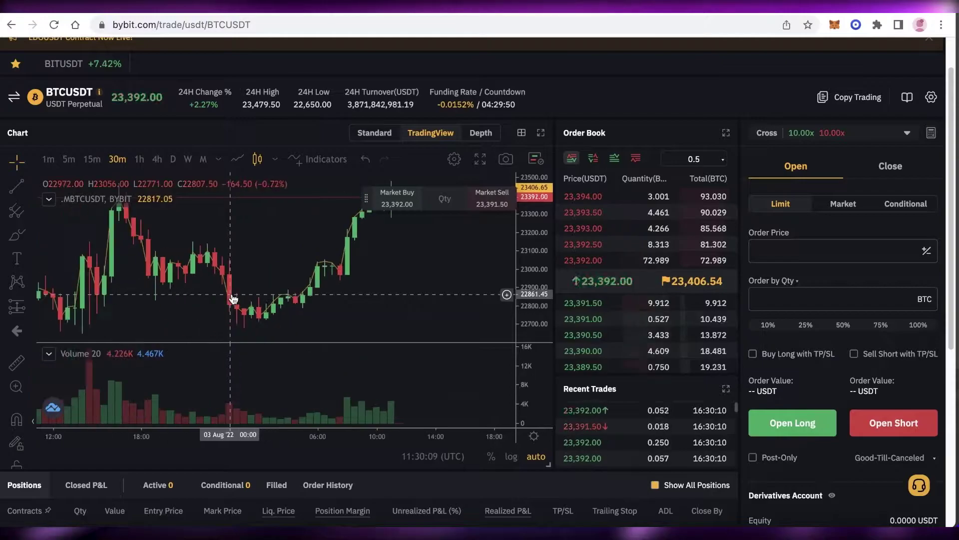
pyautogui.scroll(3, 233, 299)
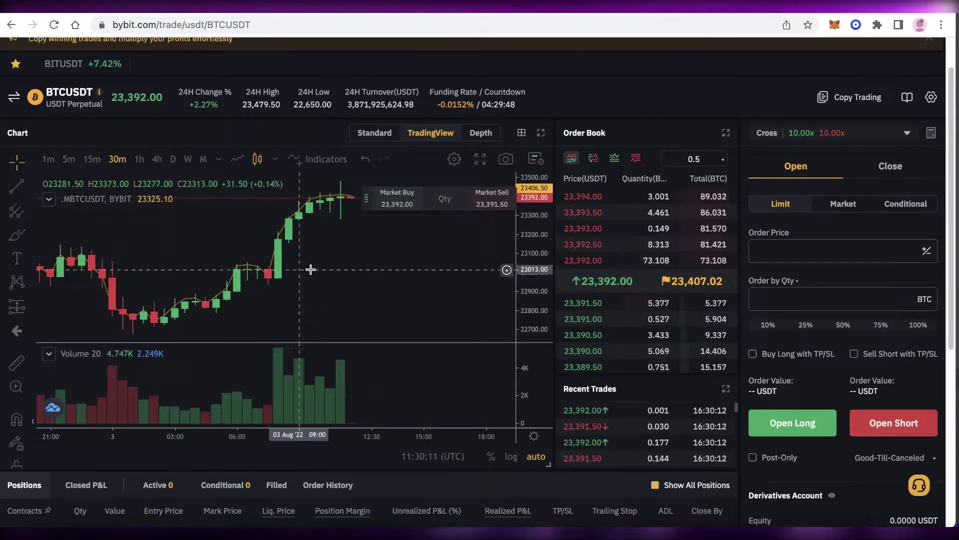
pyautogui.scroll(2, 310, 270)
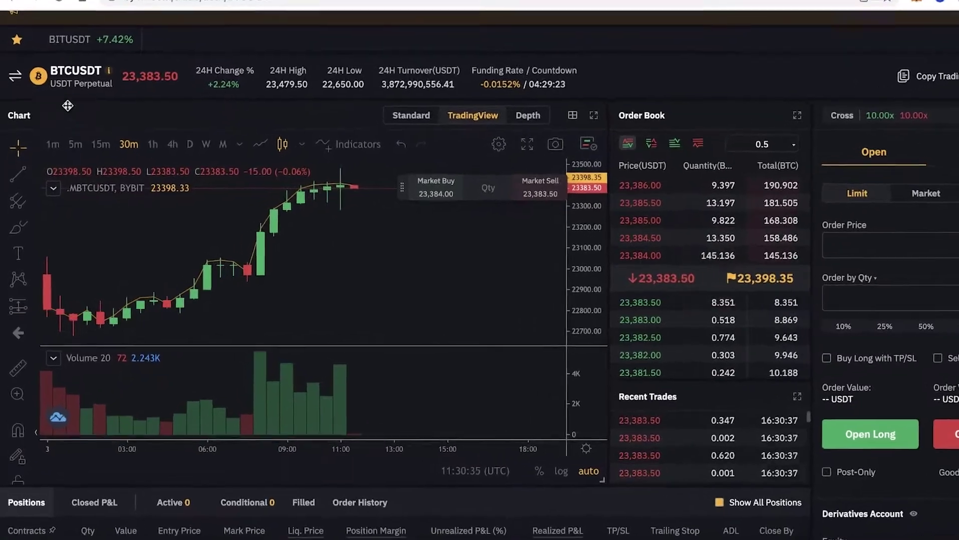
pyautogui.click(63, 74)
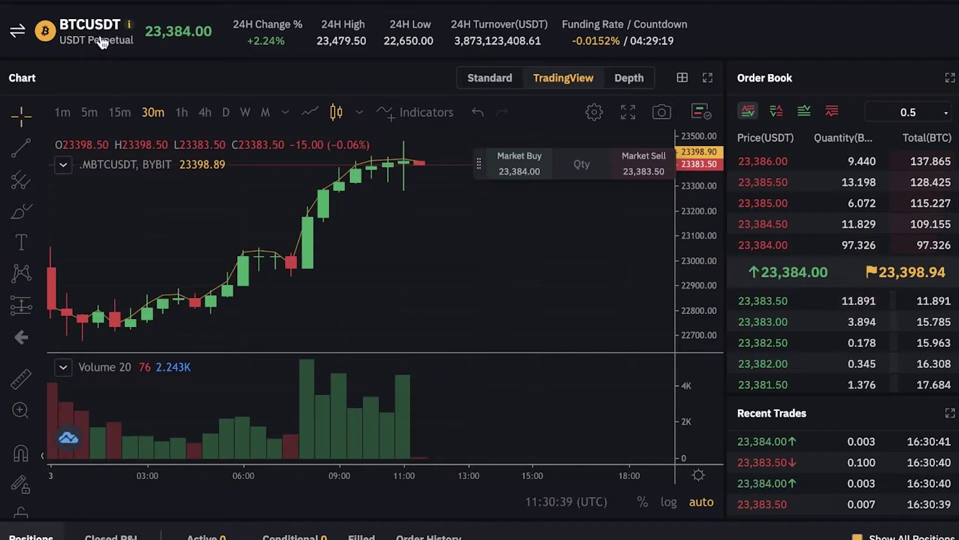
pyautogui.moveTo(100, 35)
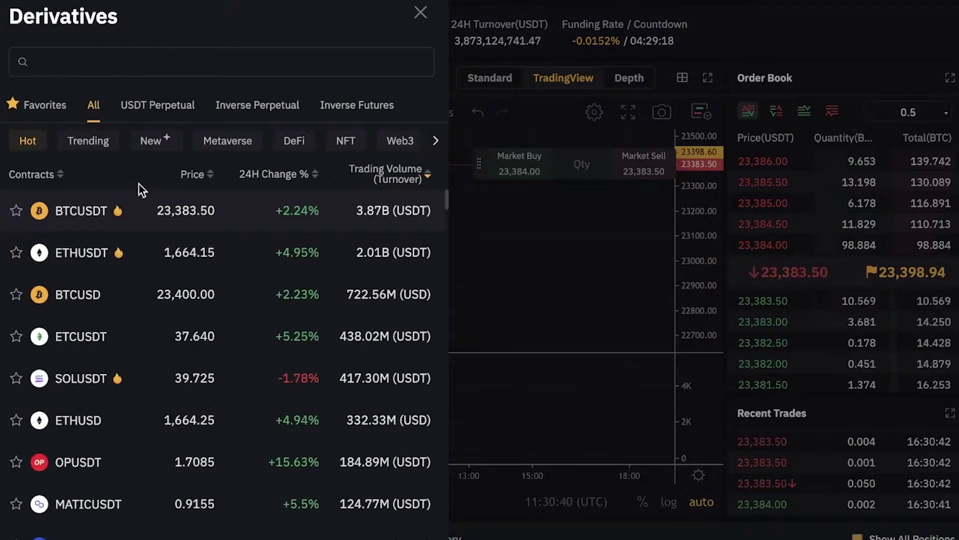
pyautogui.scroll(-10, 190, 247)
pyautogui.scroll(-5, 189, 239)
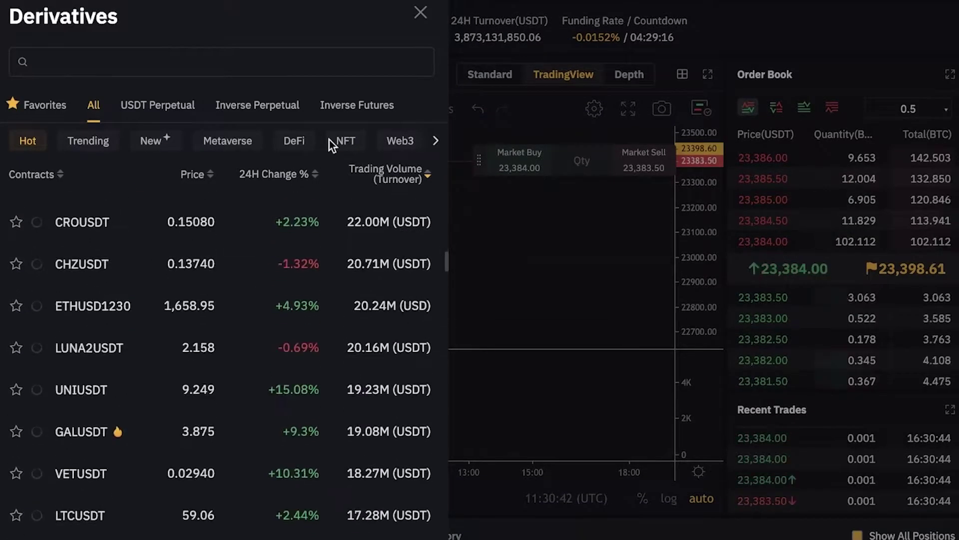
pyautogui.scroll(-3, 170, 332)
pyautogui.scroll(10, 192, 269)
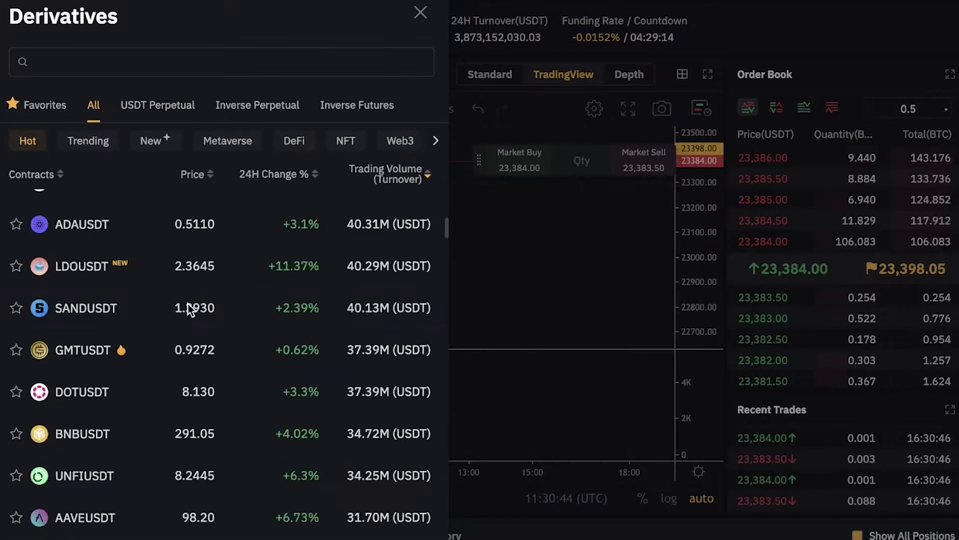
pyautogui.scroll(5, 150, 309)
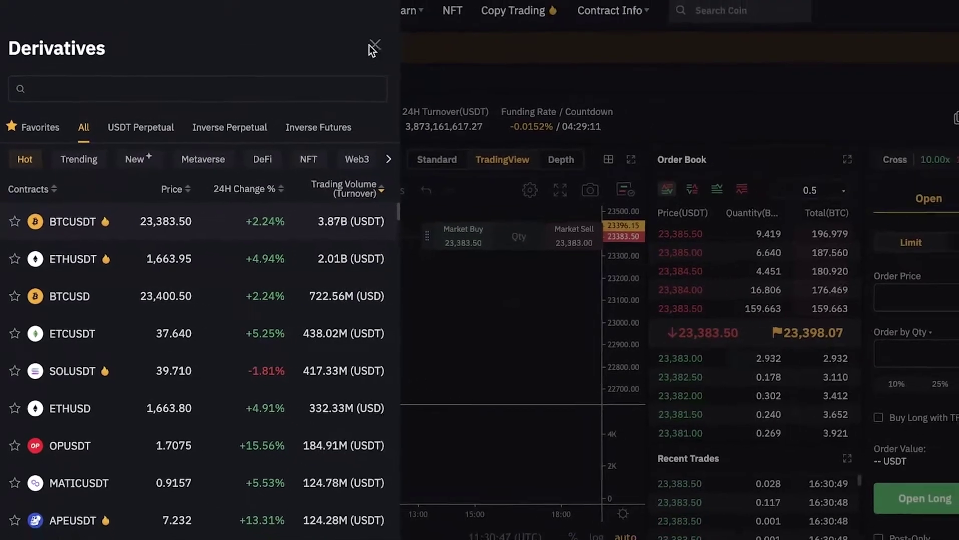
pyautogui.click(374, 45)
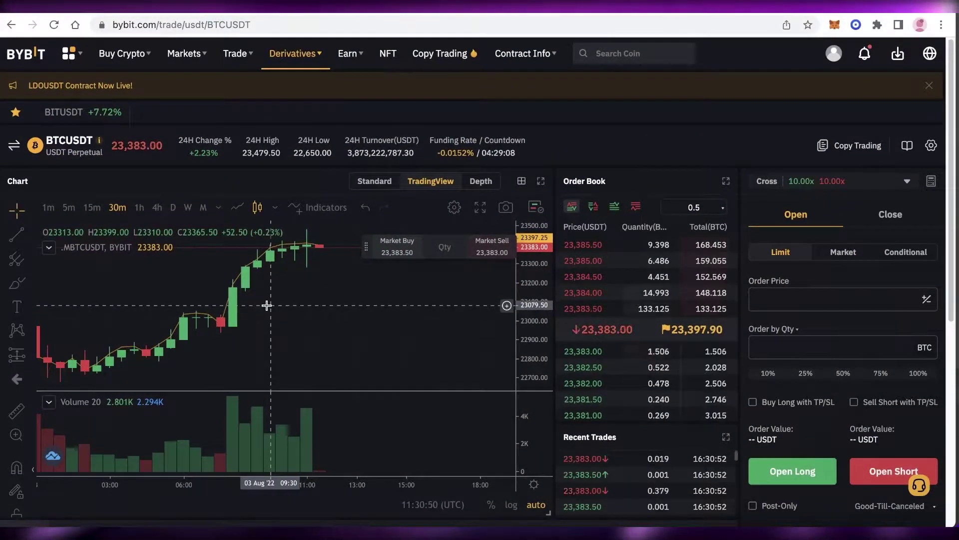
# - Switch the BTCUSDT chart from 30m to the 1-day (D) interval
pyautogui.scroll(-1, 320, 300)
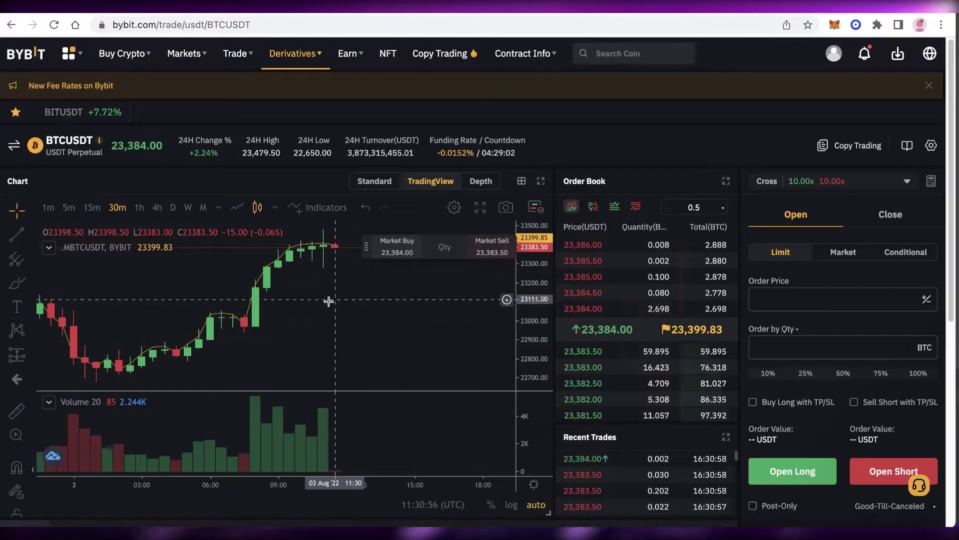
pyautogui.scroll(2, 333, 304)
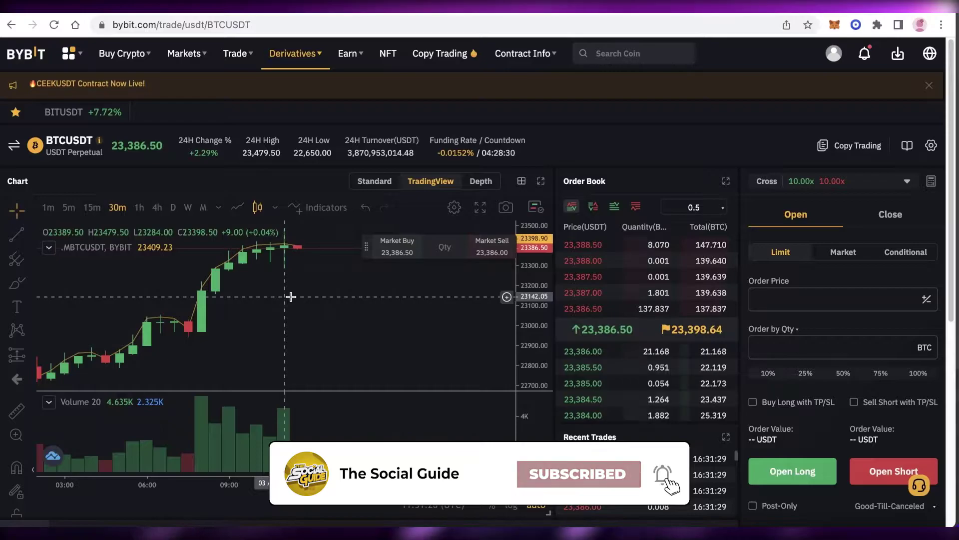
pyautogui.scroll(-1, 298, 297)
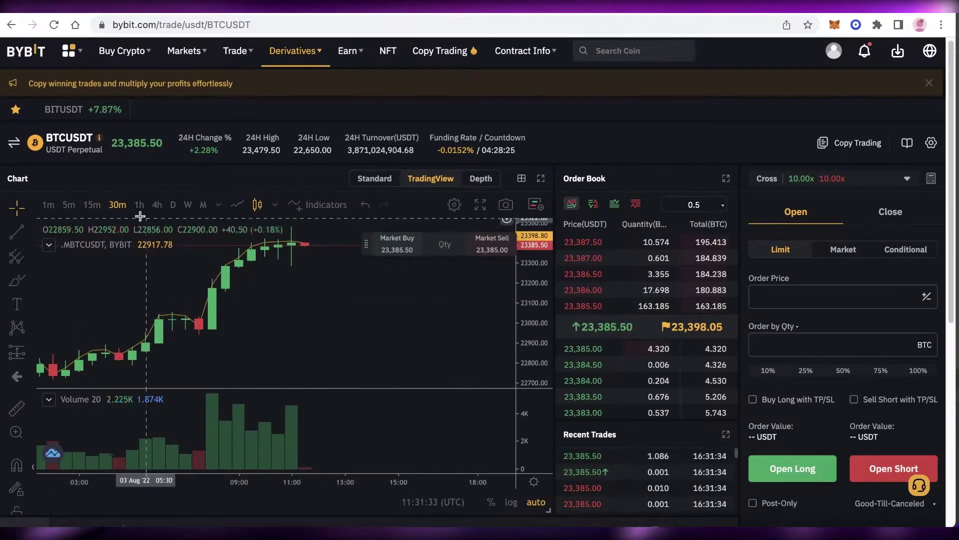
pyautogui.click(171, 209)
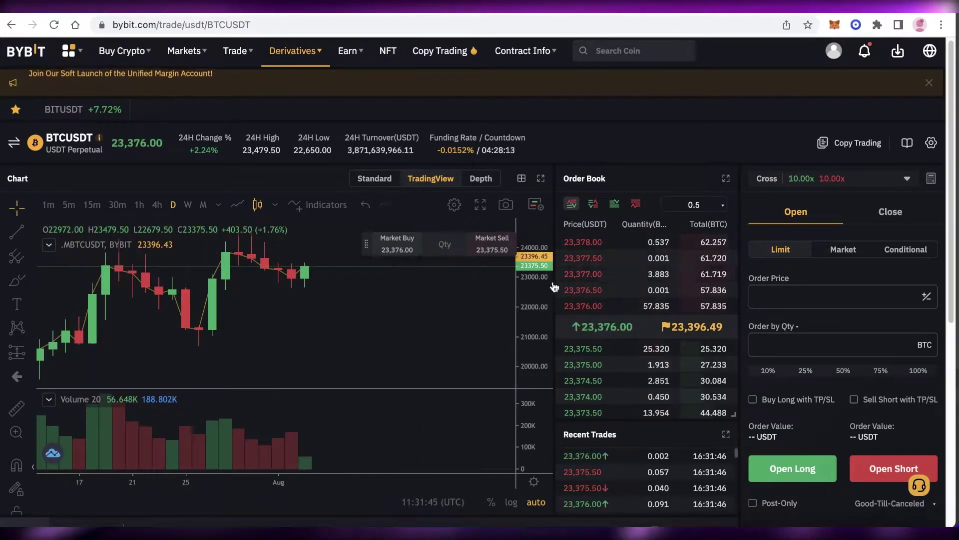
pyautogui.scroll(-1, 851, 287)
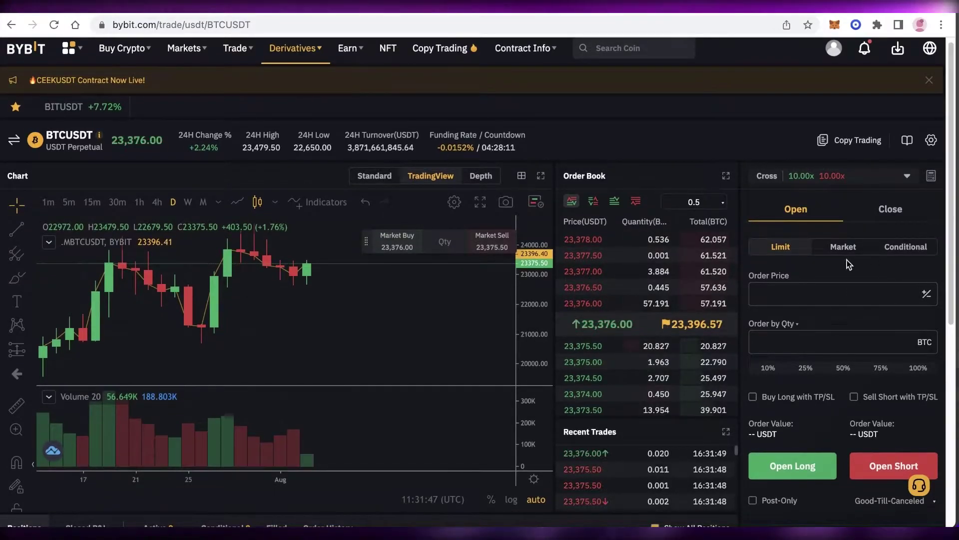
# - Open the Margin Mode dialog from the Cross 10.00x leverage selector
pyautogui.click(850, 176)
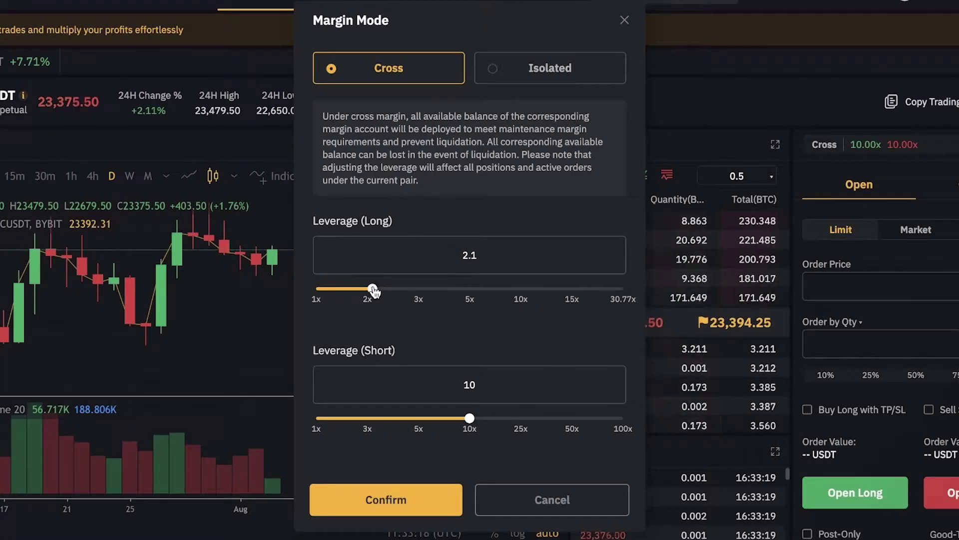
# - Set both long and short cross leverage to 3x and confirm
pyautogui.moveTo(376, 289); pyautogui.dragTo(422, 296)
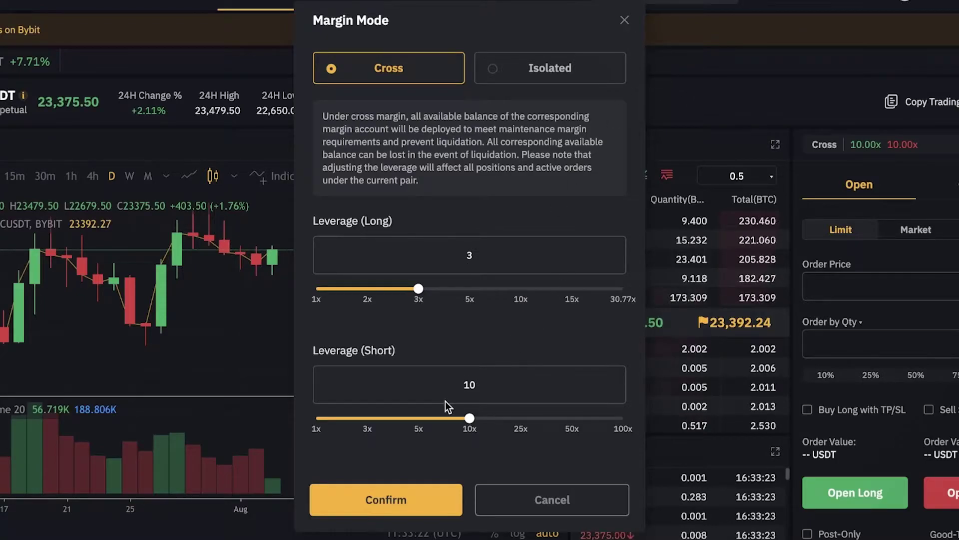
pyautogui.moveTo(466, 426); pyautogui.dragTo(368, 426)
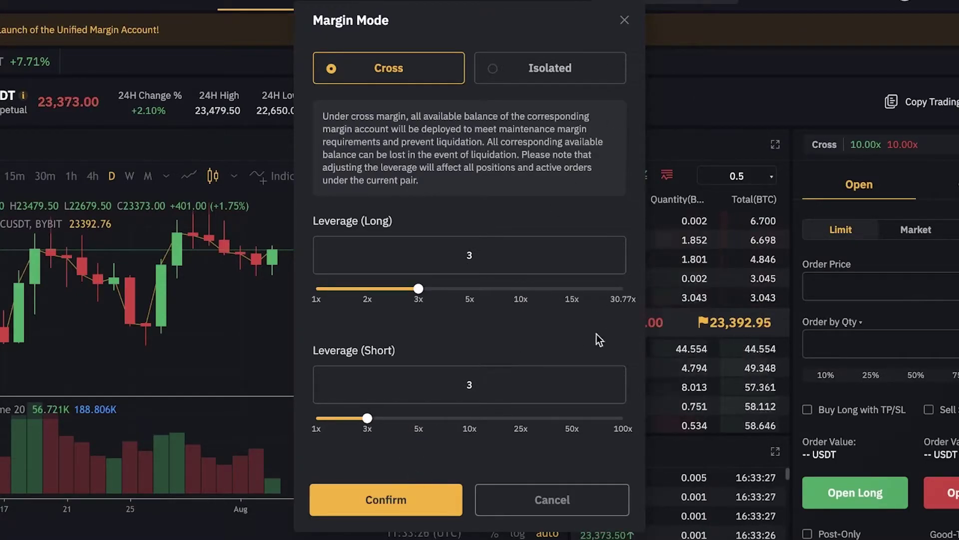
pyautogui.click(412, 515)
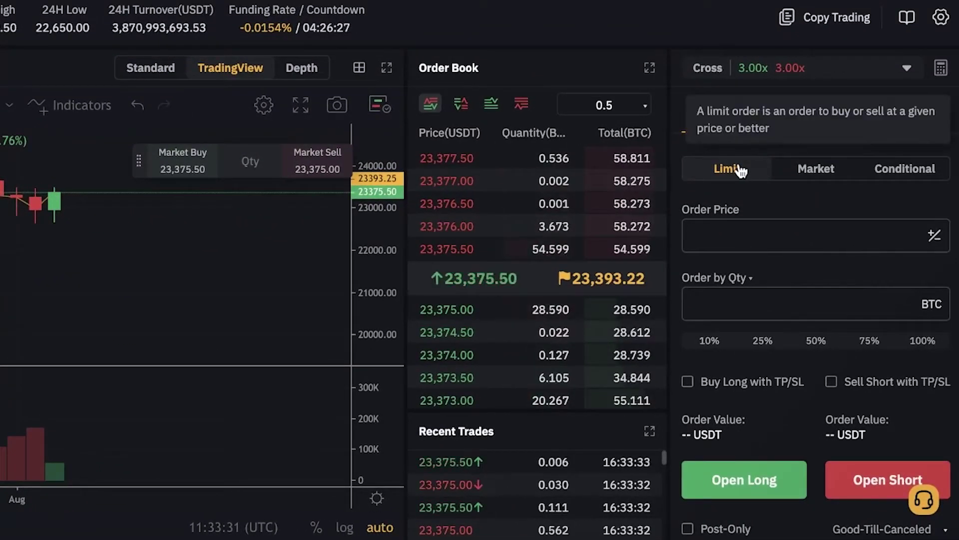
# - Enter a limit order at 23300 for 10 BTC and enable Buy Long with TP/SL
pyautogui.moveTo(718, 171)
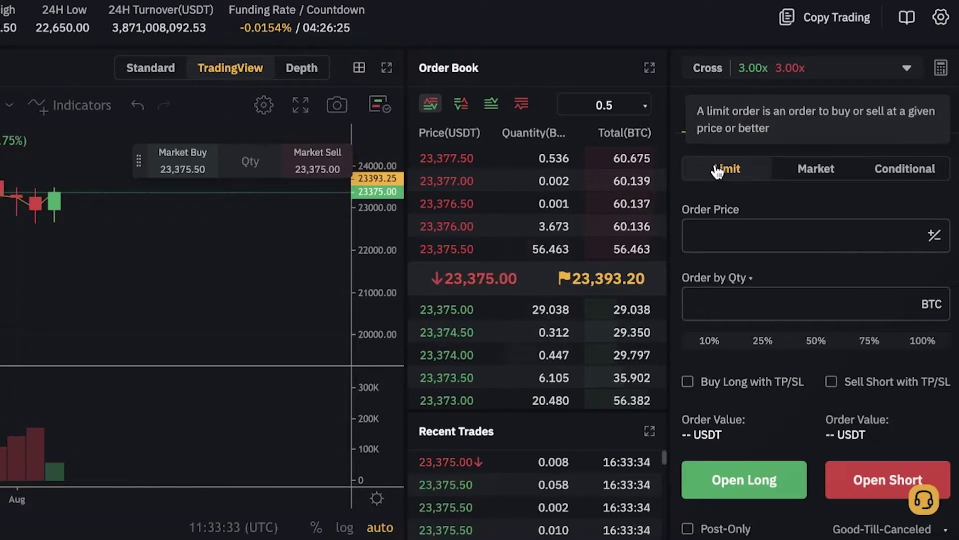
pyautogui.click(729, 235)
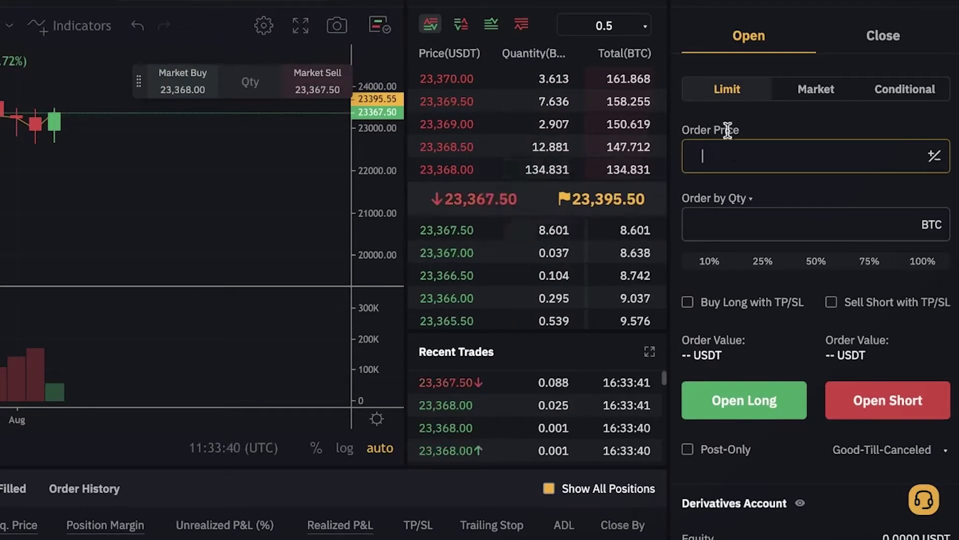
pyautogui.write('23')
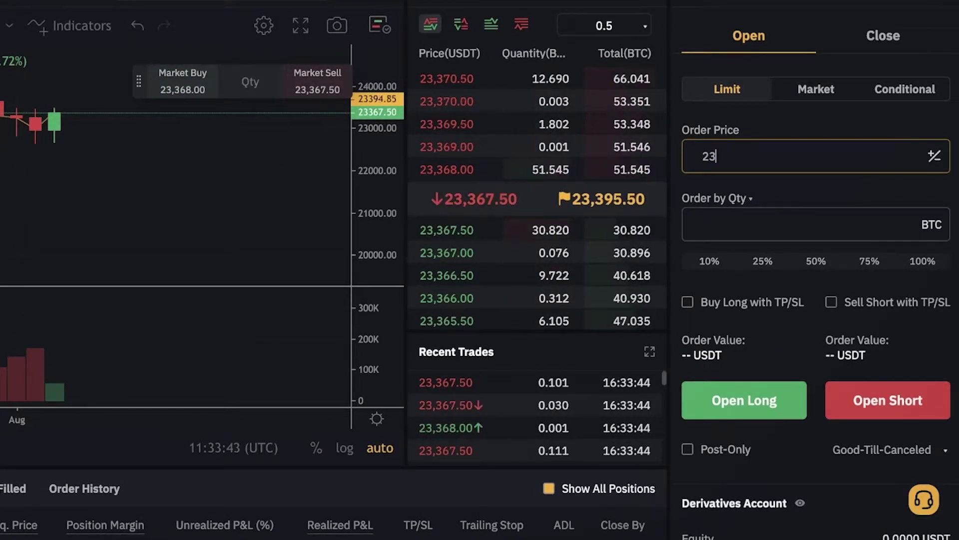
pyautogui.write('300')
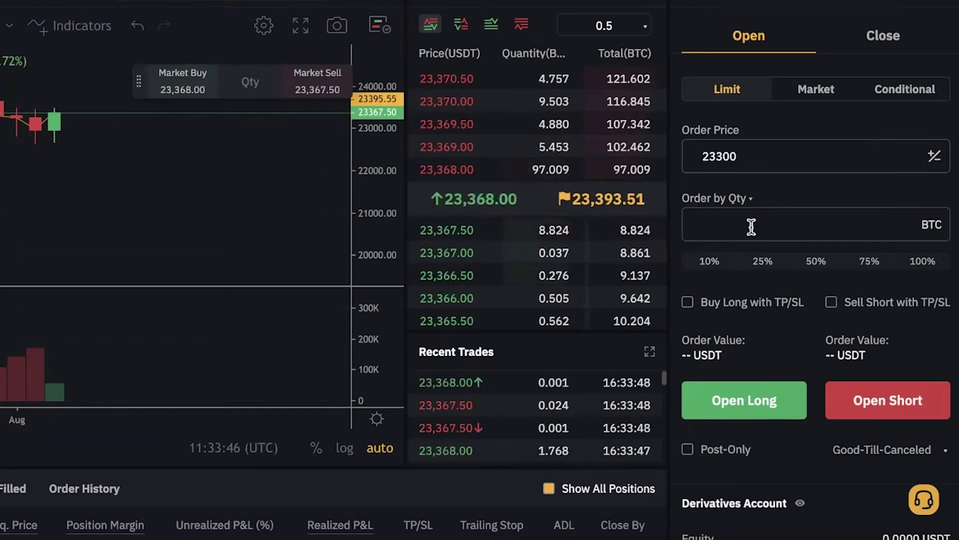
pyautogui.click(752, 227)
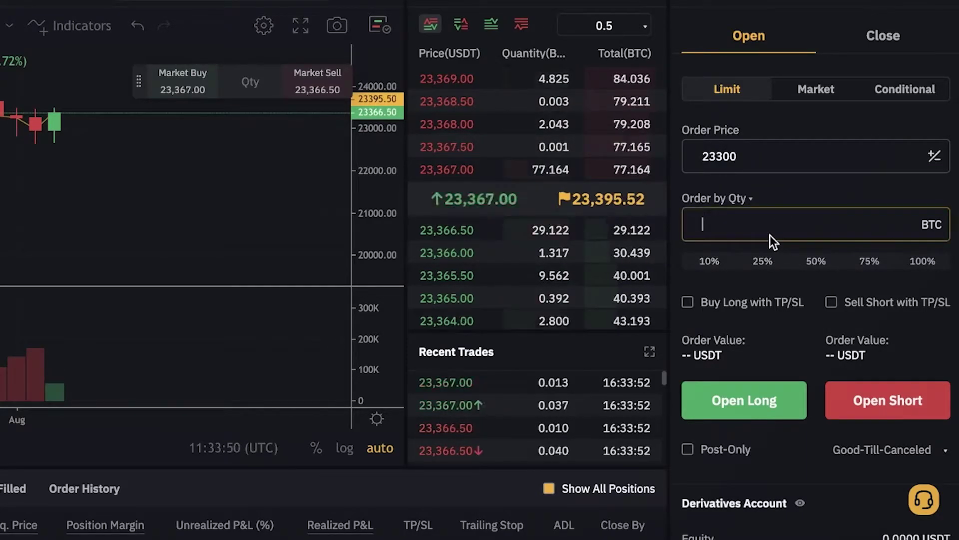
pyautogui.write('10')
pyautogui.scroll(-1, 747, 296)
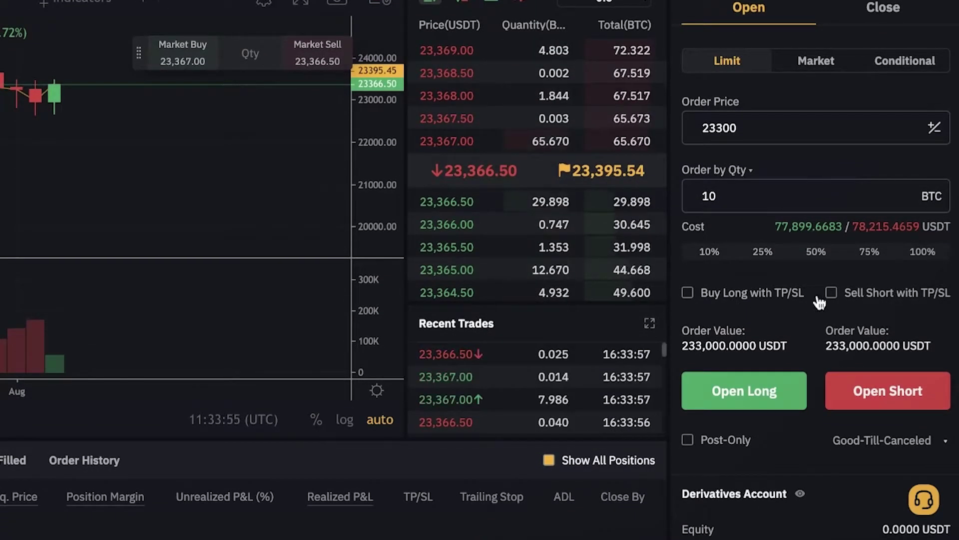
pyautogui.click(776, 300)
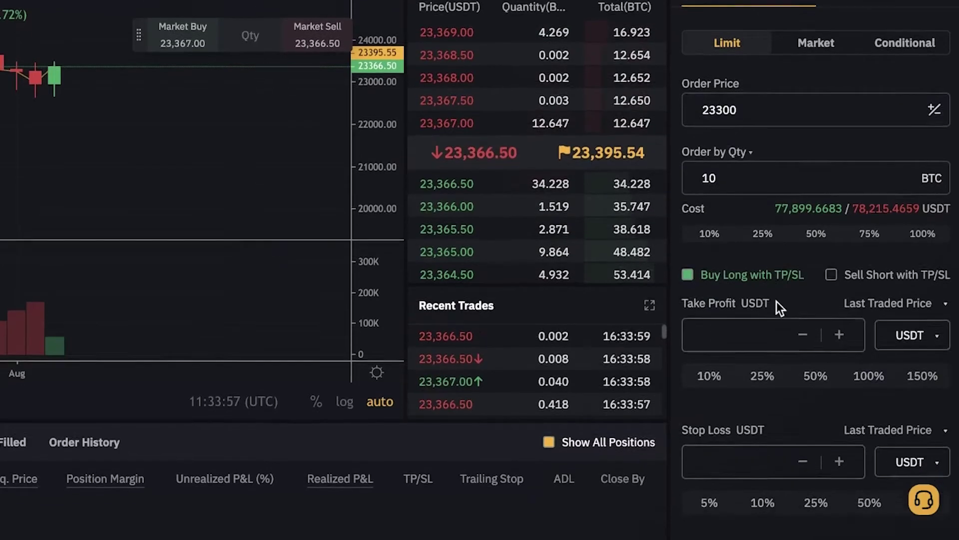
pyautogui.scroll(-3, 776, 302)
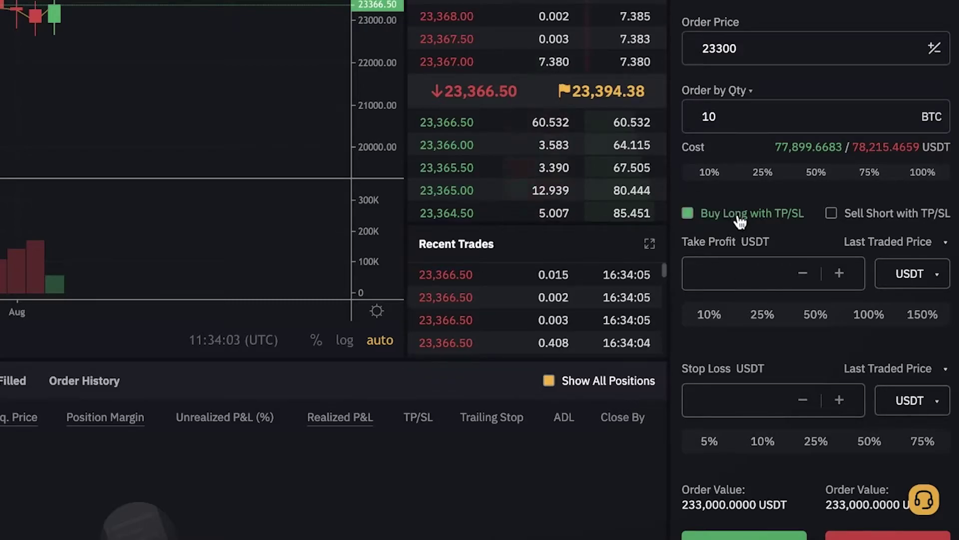
pyautogui.scroll(-5, 738, 226)
pyautogui.scroll(1, 754, 185)
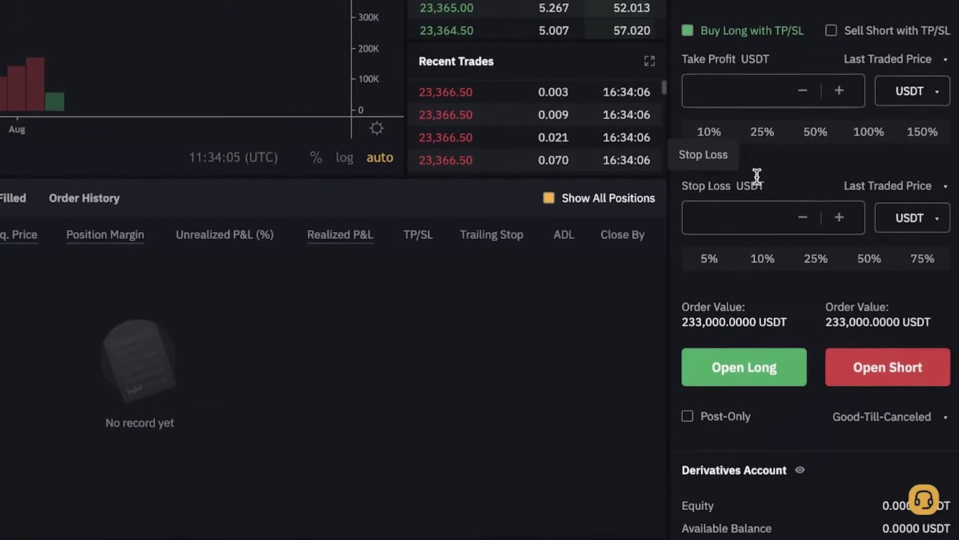
pyautogui.scroll(2, 745, 107)
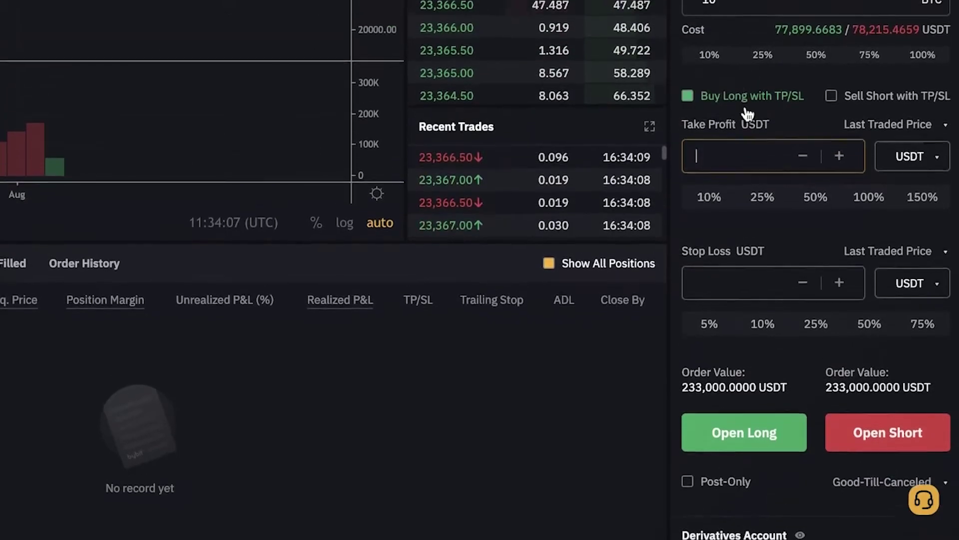
pyautogui.scroll(4, 746, 106)
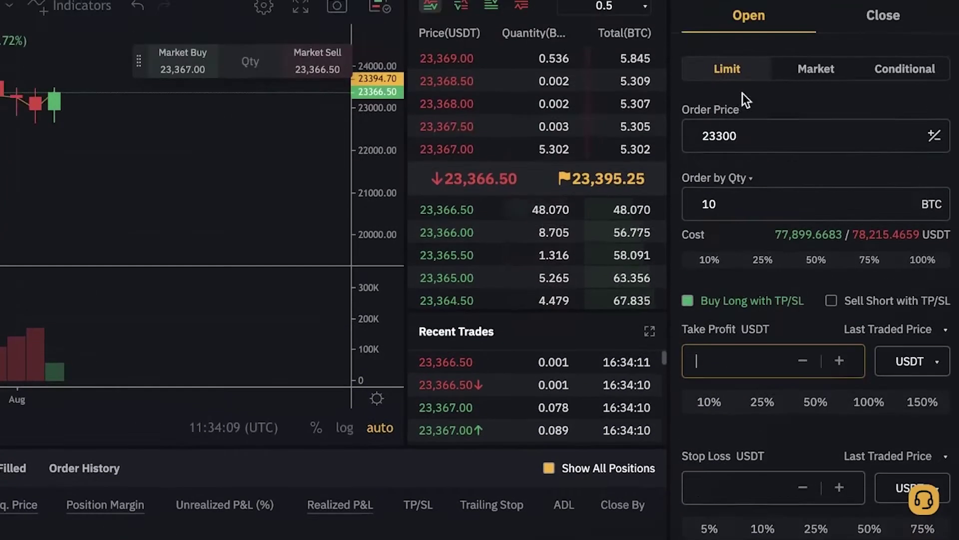
pyautogui.scroll(-1, 815, 85)
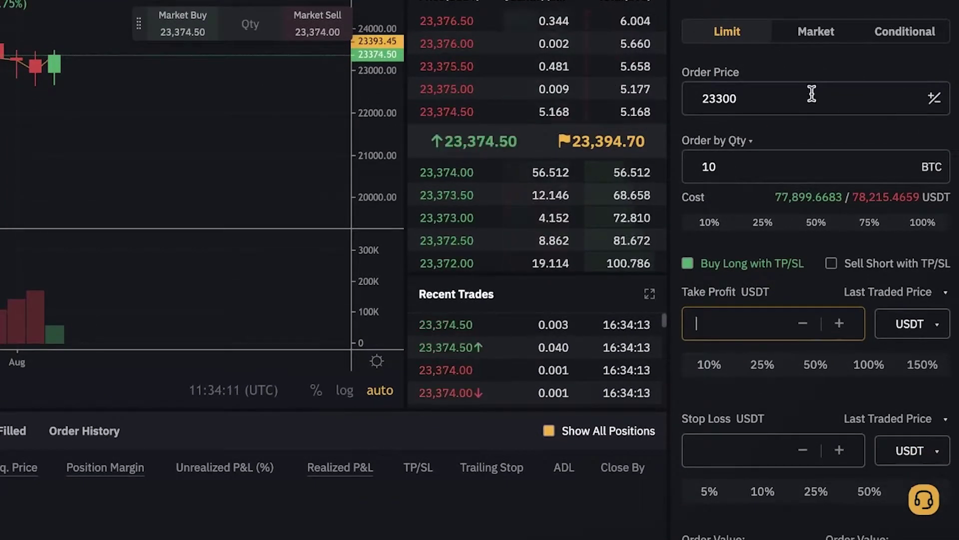
pyautogui.scroll(-1, 823, 110)
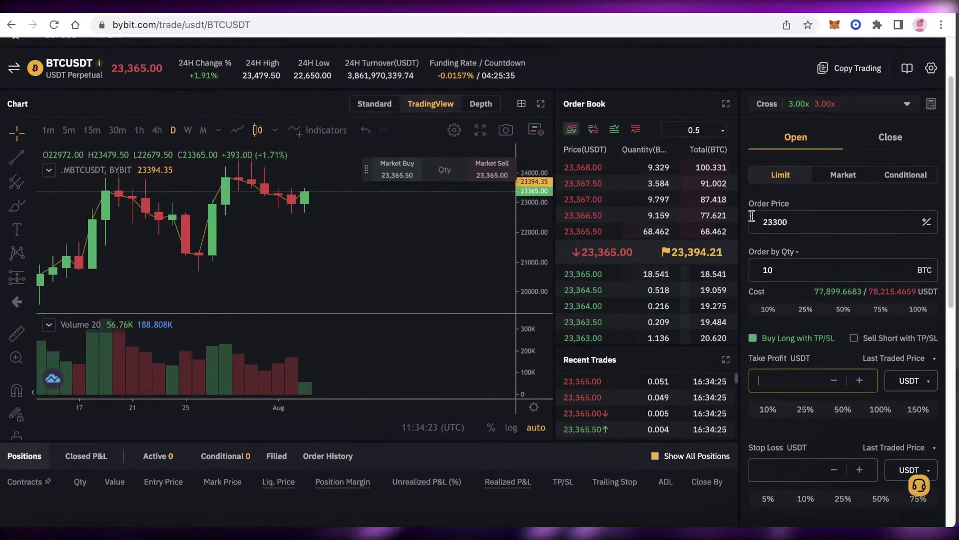
pyautogui.scroll(1, 248, 195)
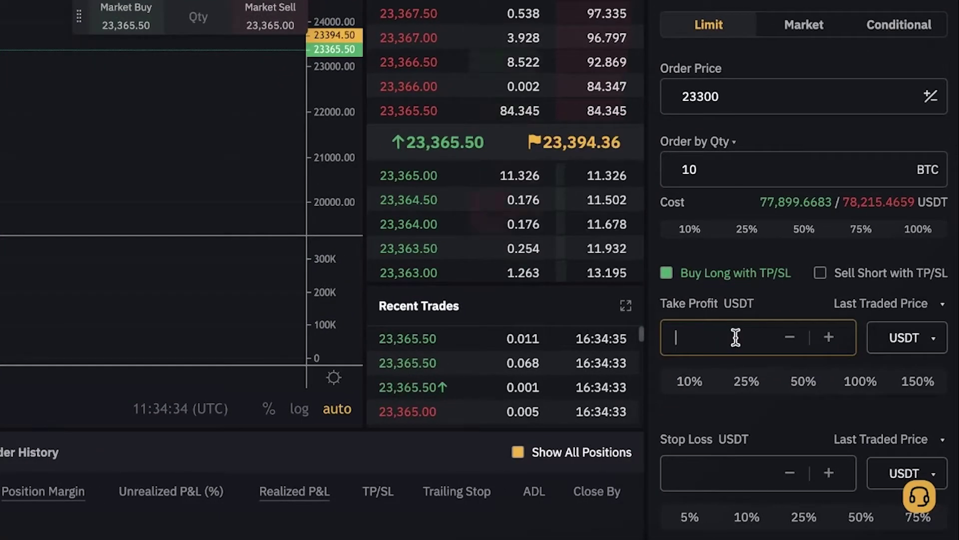
# - Set the long's take profit to 25000 USDT, showing 17,000 USDT expected profit
pyautogui.write('25000')
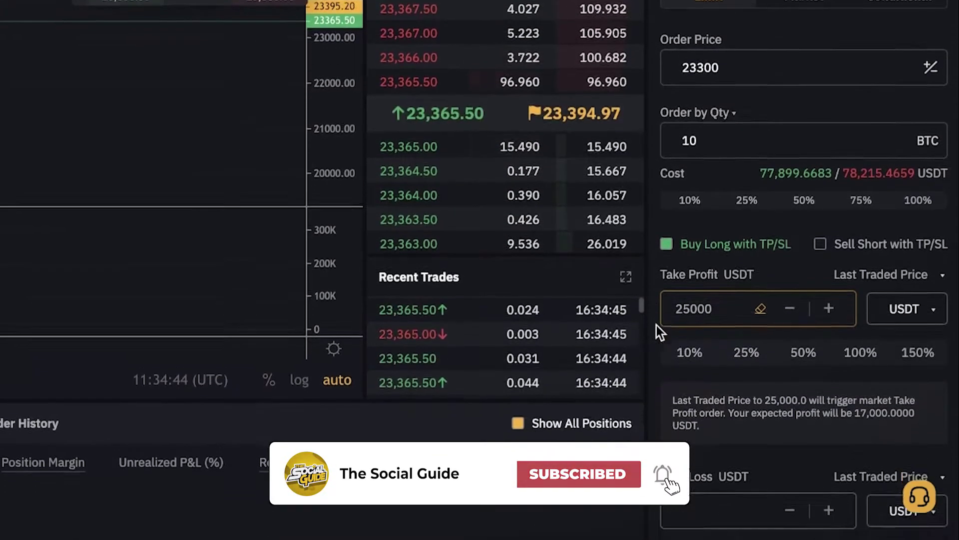
pyautogui.scroll(-2, 704, 265)
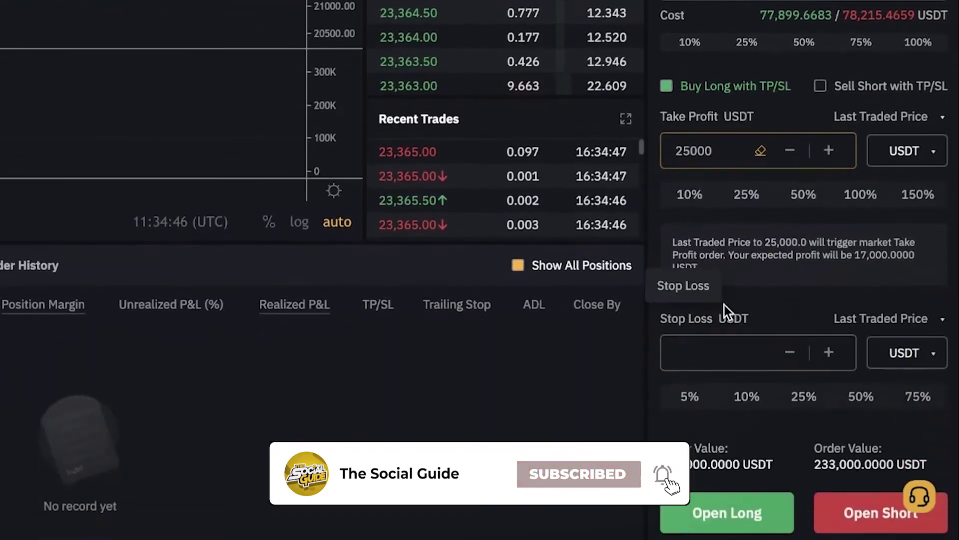
pyautogui.click(741, 362)
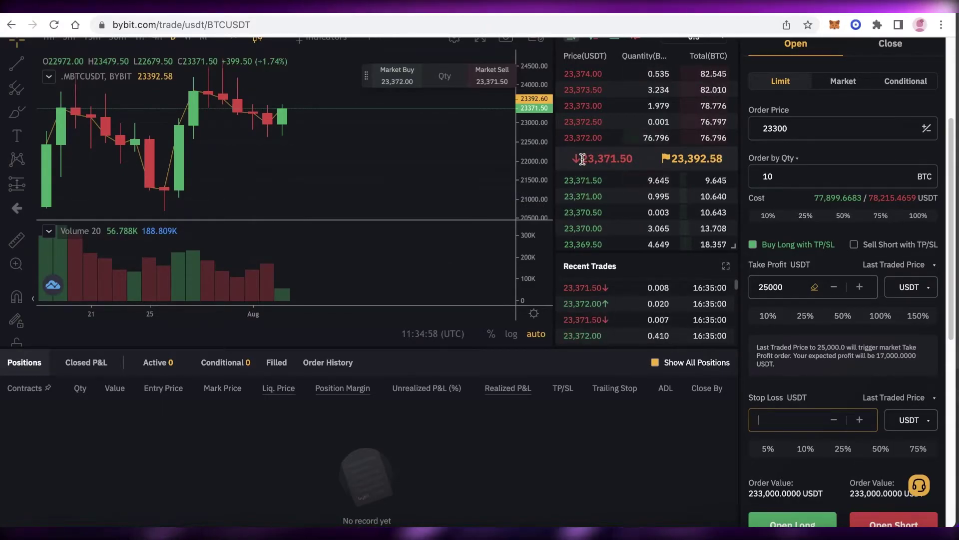
pyautogui.scroll(3, 583, 160)
pyautogui.scroll(-7, 580, 295)
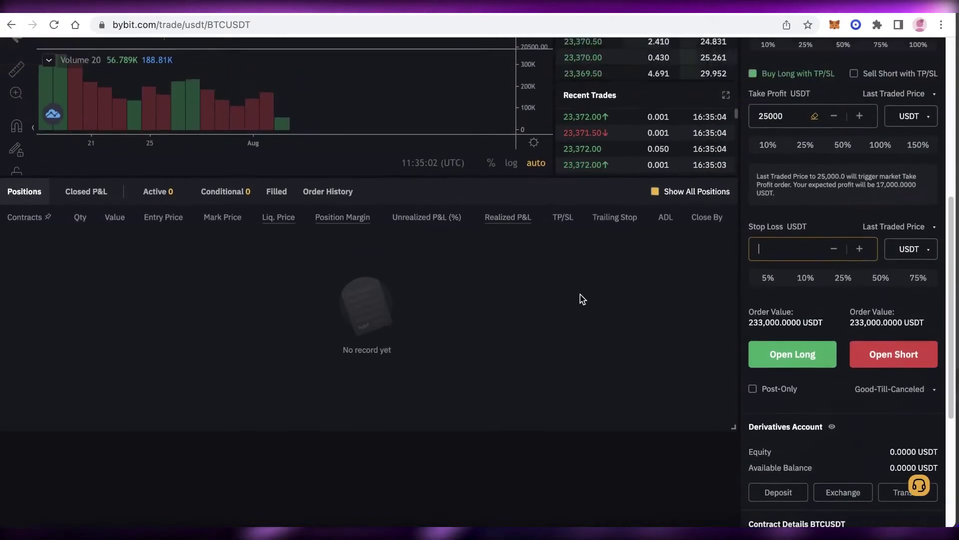
pyautogui.scroll(2, 580, 295)
pyautogui.scroll(1, 611, 235)
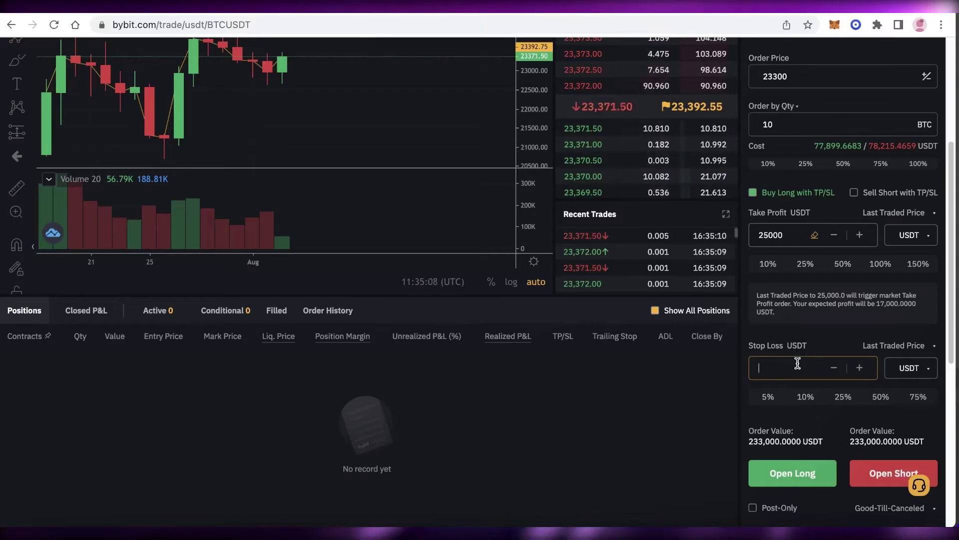
# - Change the stop loss from 21000 to 22000 USDT, cutting expected loss to 13,000 USDT
pyautogui.write('21000')
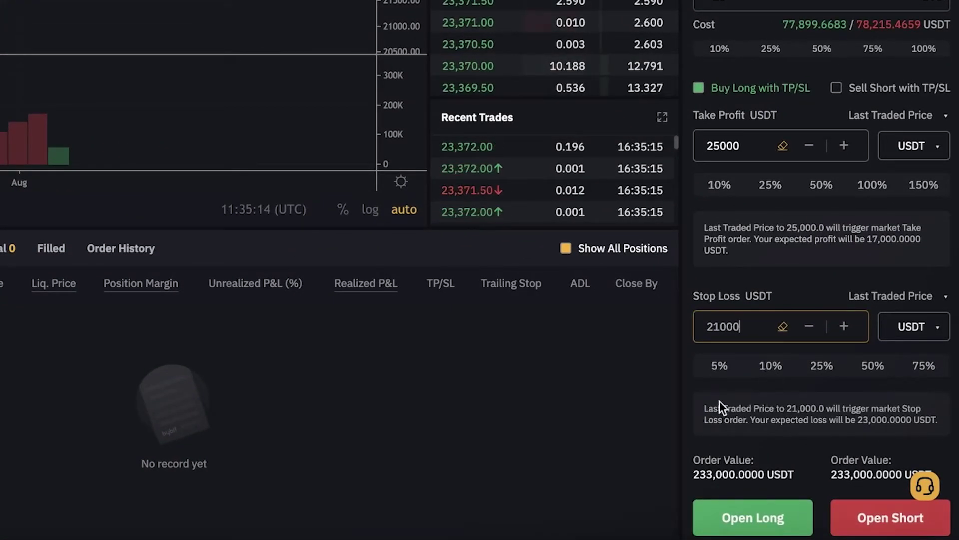
pyautogui.scroll(-2, 437, 345)
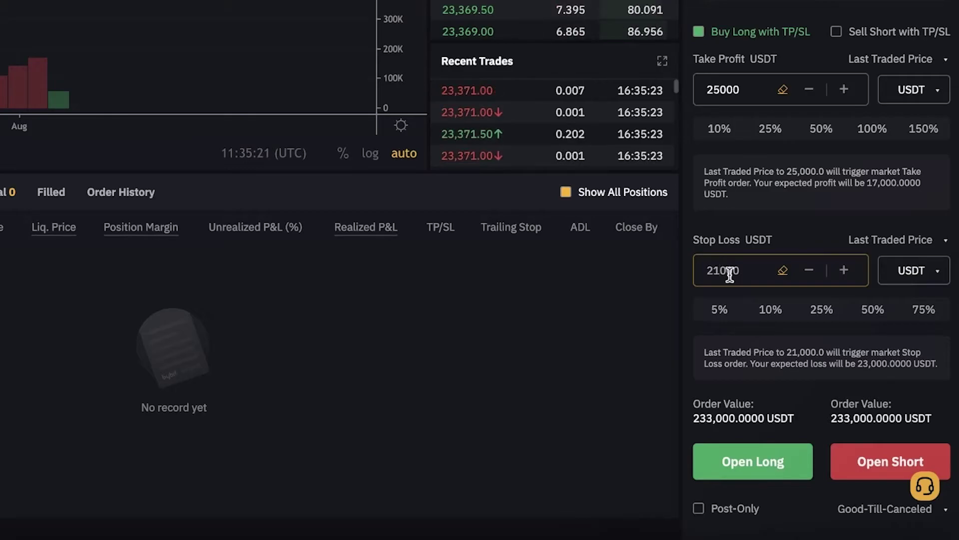
pyautogui.press('BackSpace')
pyautogui.write('2')
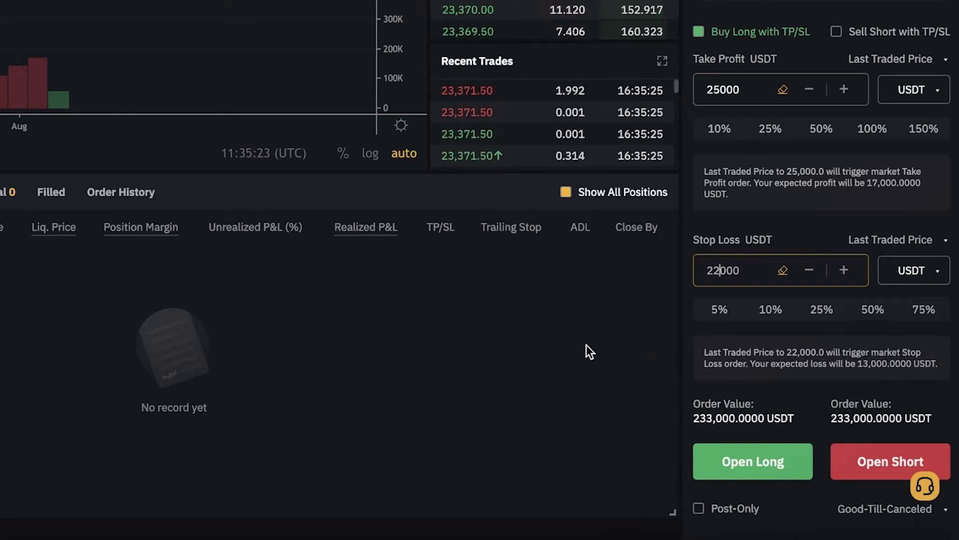
pyautogui.click(586, 344)
pyautogui.scroll(-2, 891, 345)
pyautogui.scroll(5, 696, 325)
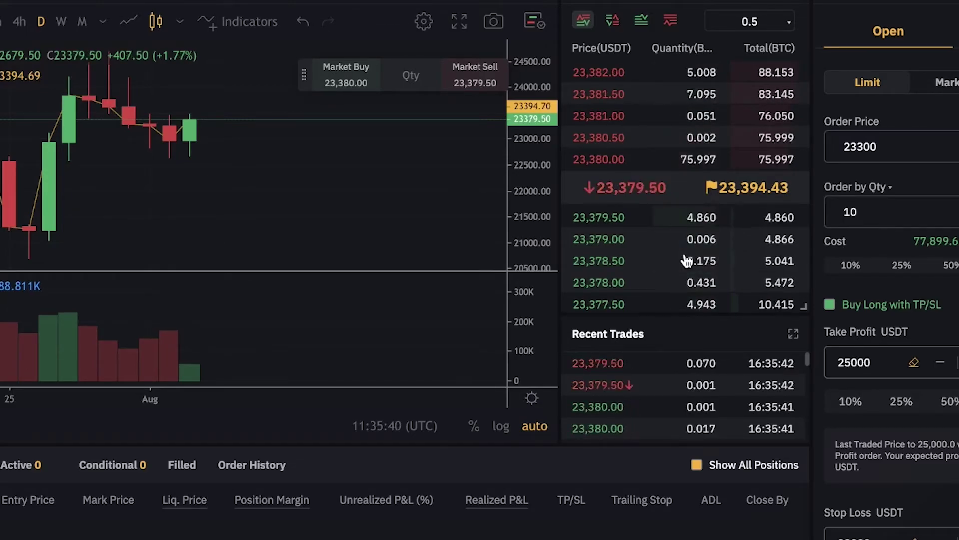
pyautogui.scroll(-5, 710, 136)
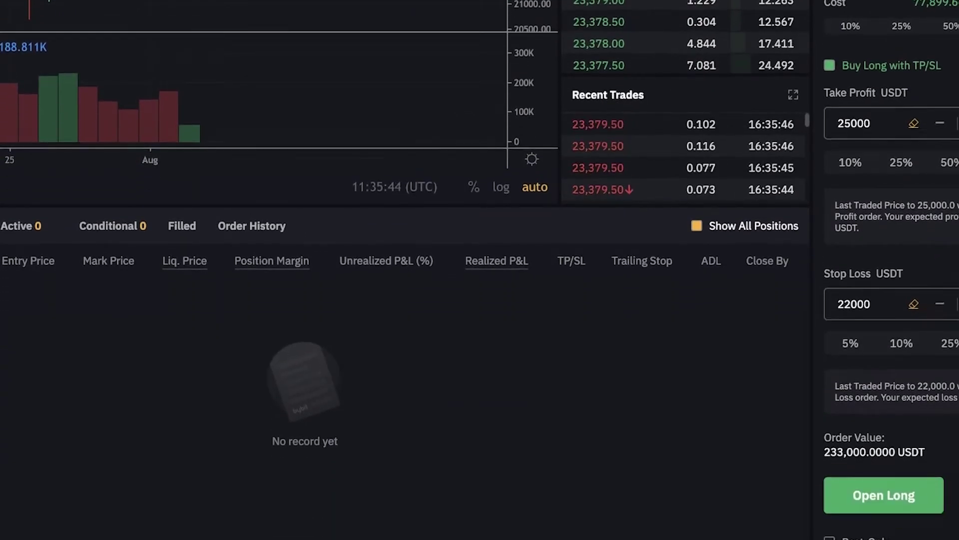
pyautogui.scroll(-1, 899, 145)
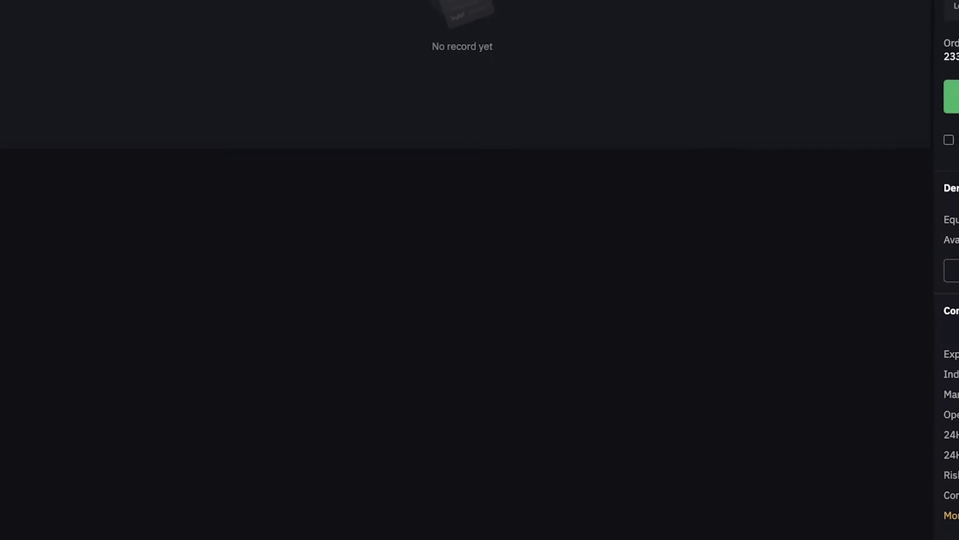
pyautogui.scroll(-3, 647, 289)
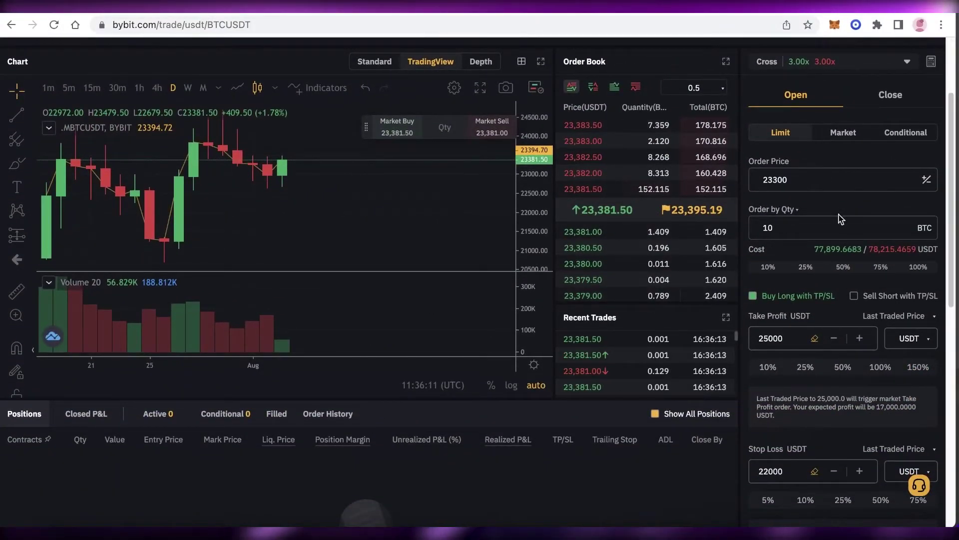
pyautogui.scroll(-5, 604, 175)
pyautogui.scroll(4, 606, 184)
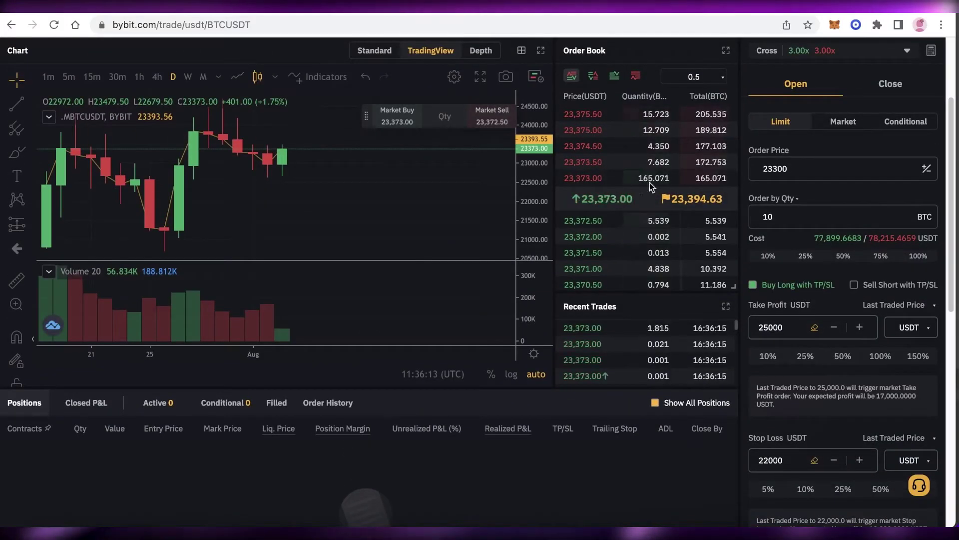
pyautogui.scroll(-3, 904, 254)
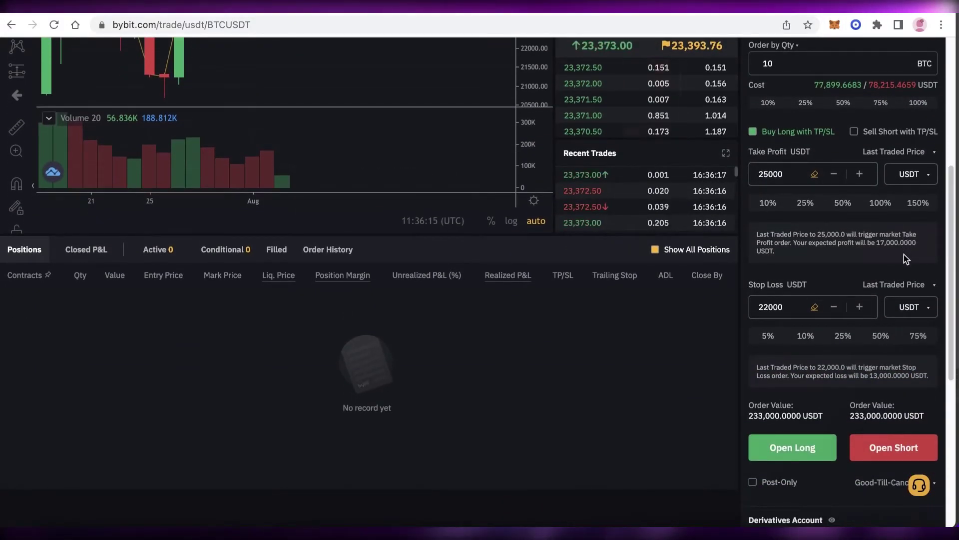
pyautogui.scroll(6, 894, 263)
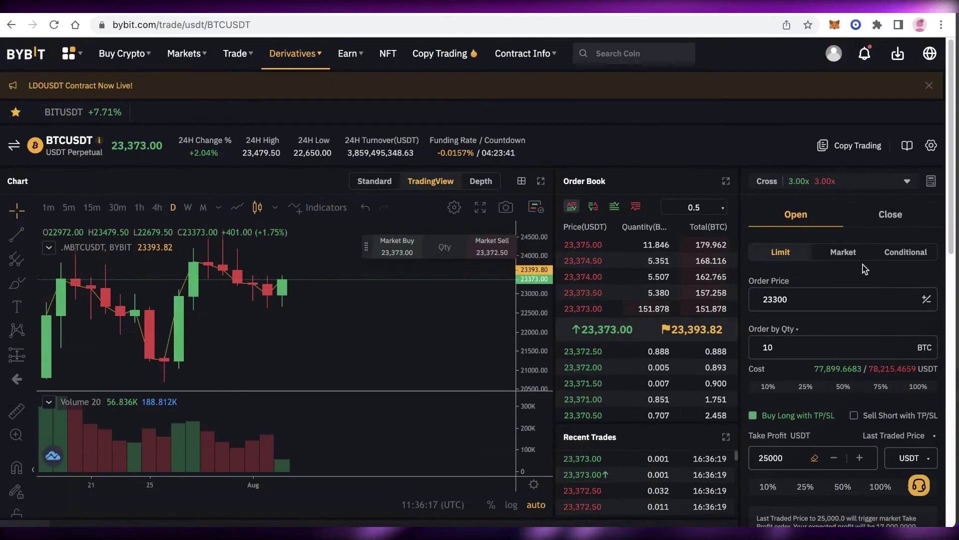
pyautogui.scroll(-10, 865, 268)
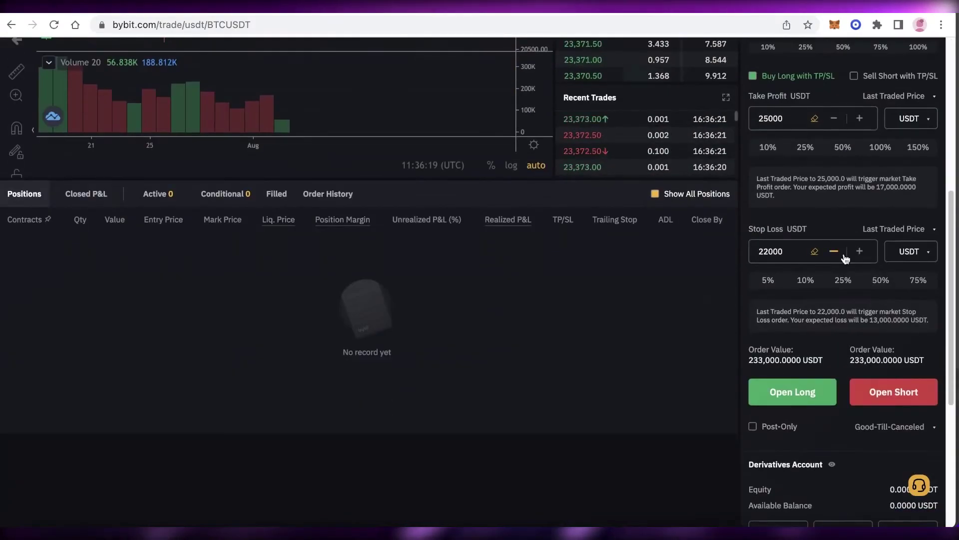
pyautogui.scroll(-3, 838, 285)
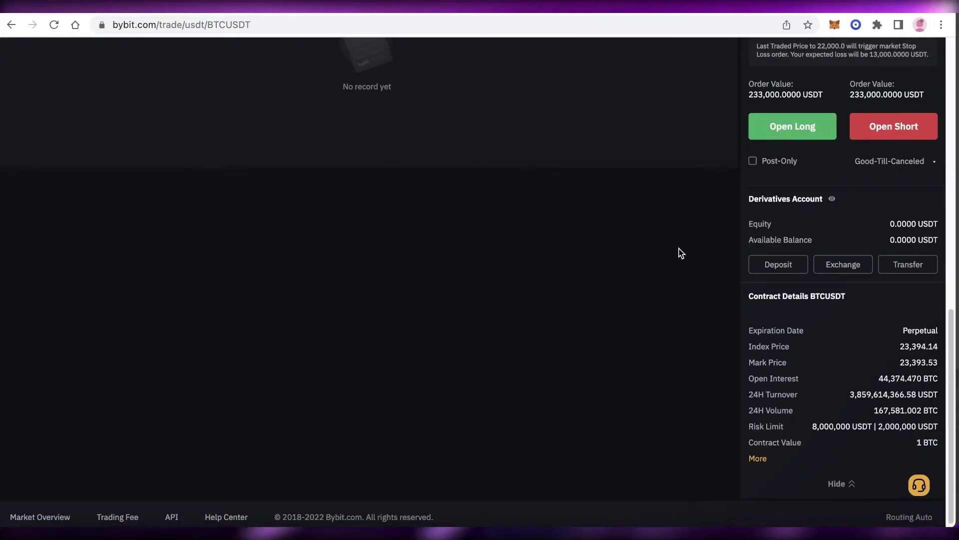
pyautogui.scroll(10, 680, 252)
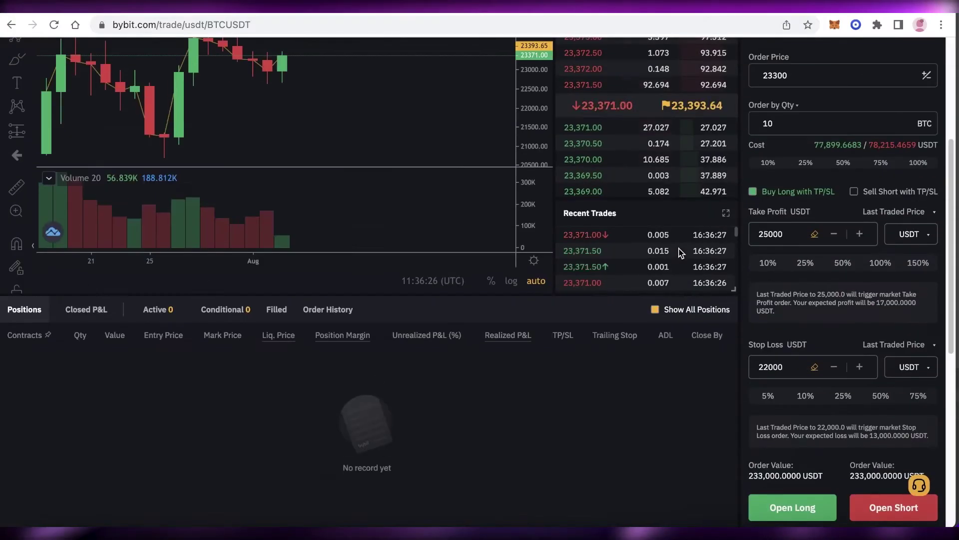
pyautogui.scroll(-2, 219, 260)
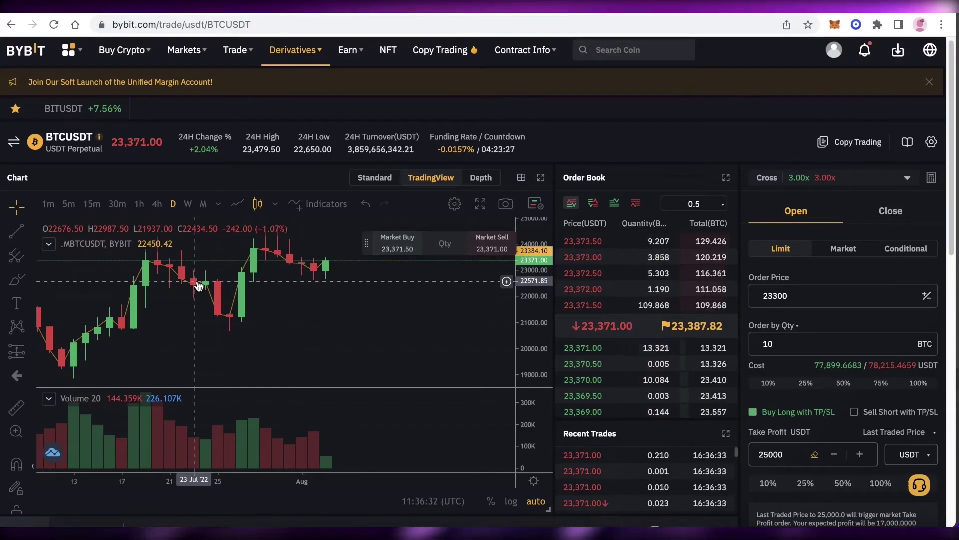
pyautogui.scroll(-1, 373, 339)
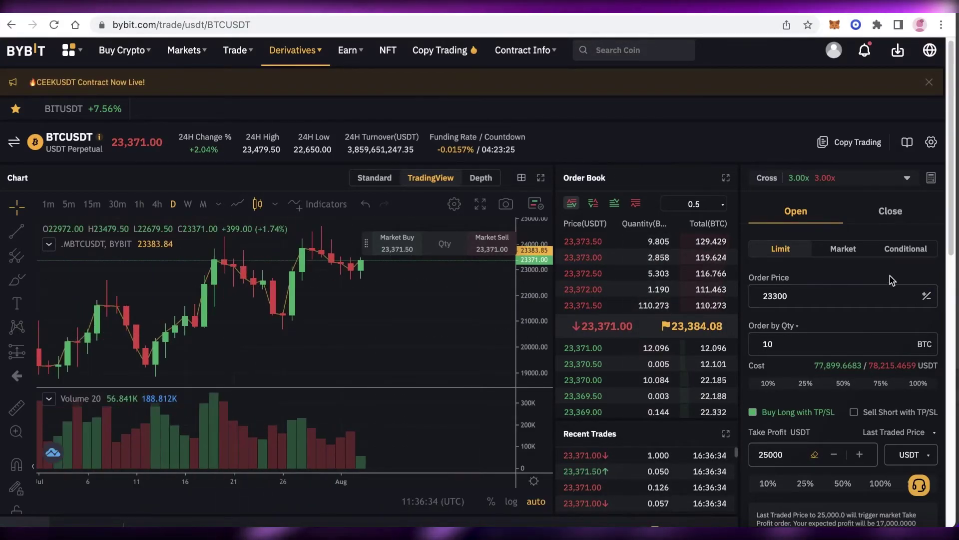
pyautogui.scroll(-10, 892, 281)
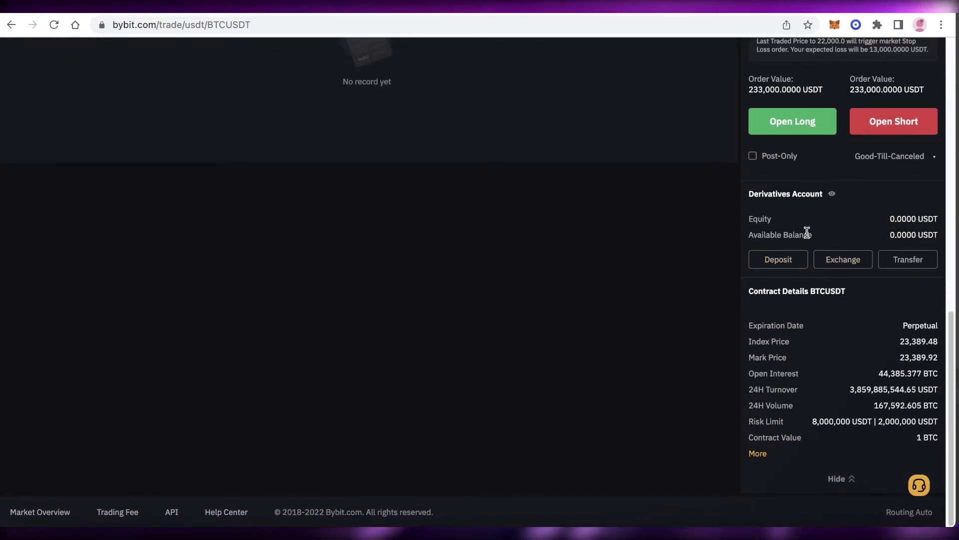
pyautogui.scroll(10, 574, 257)
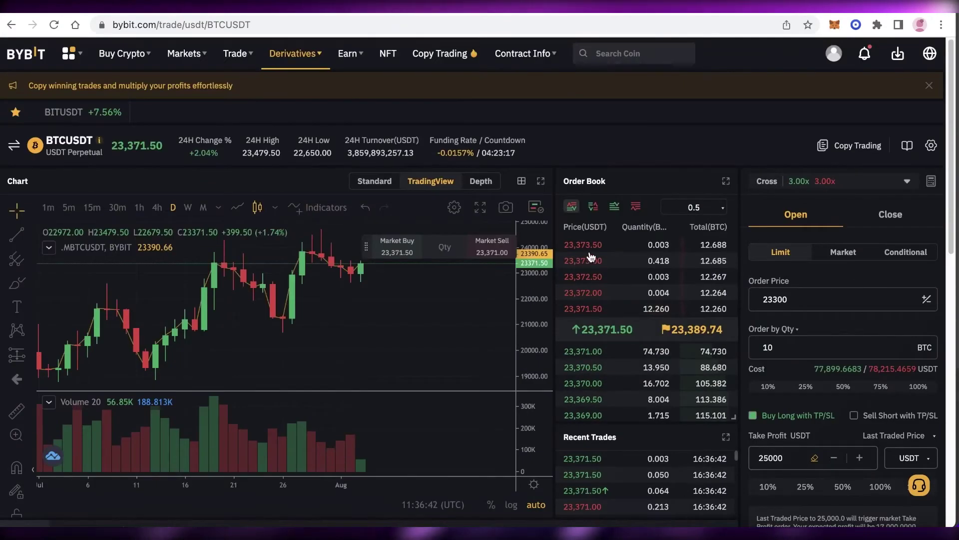
pyautogui.scroll(-5, 591, 256)
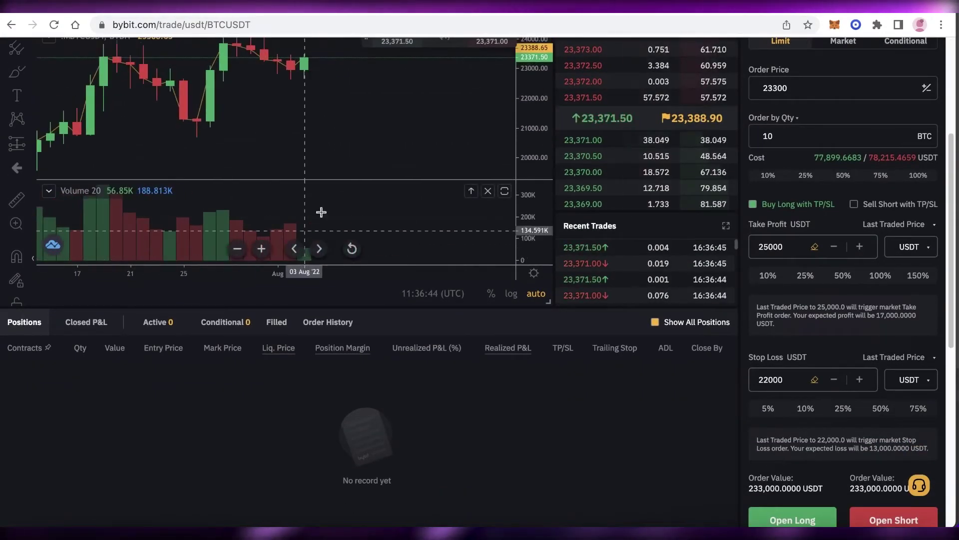
pyautogui.scroll(3, 322, 212)
pyautogui.scroll(4, 591, 257)
pyautogui.scroll(-3, 591, 257)
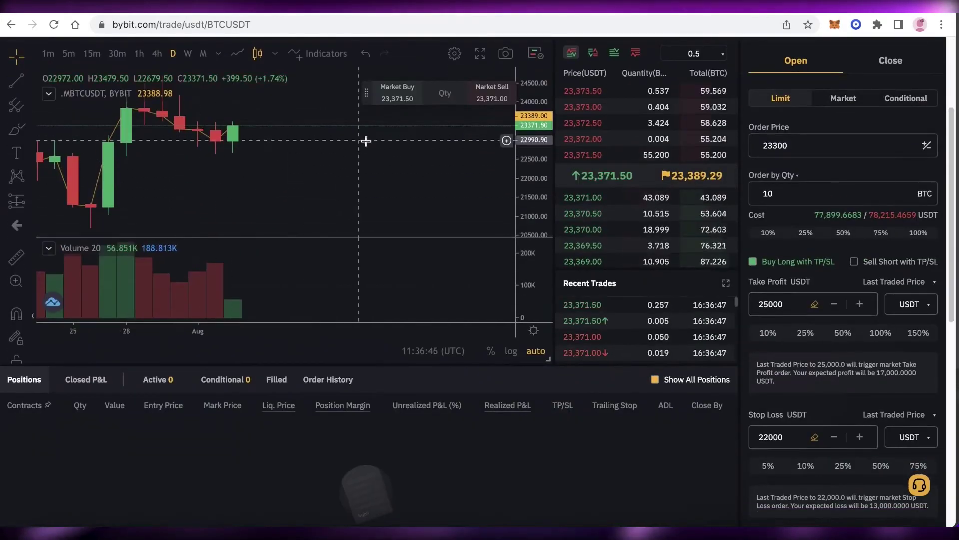
pyautogui.scroll(-3, 367, 142)
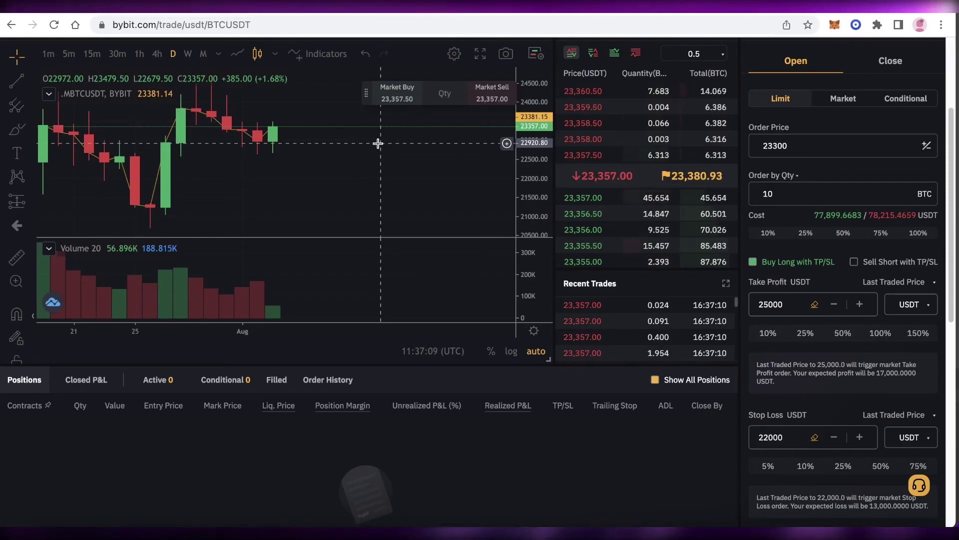
pyautogui.scroll(-2, 251, 184)
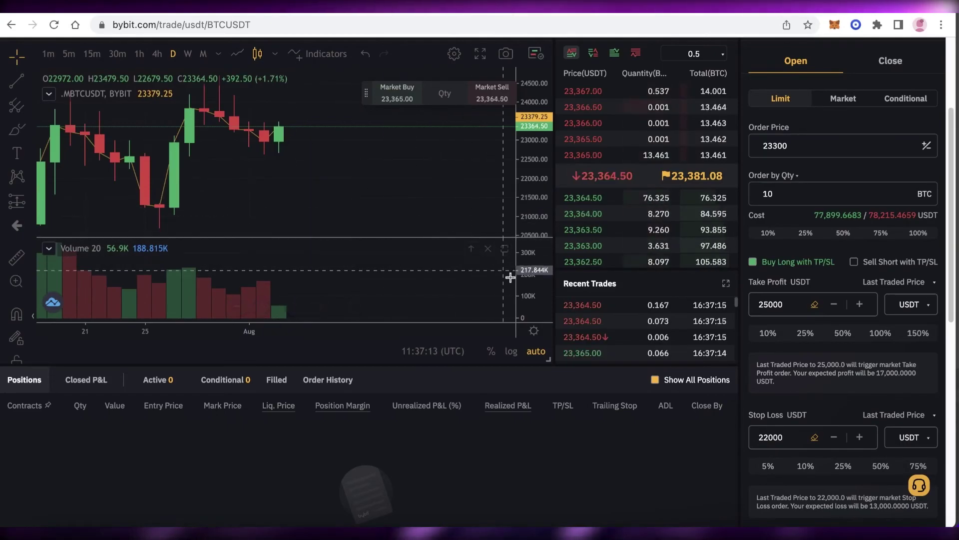
pyautogui.scroll(2, 512, 274)
pyautogui.scroll(3, 796, 265)
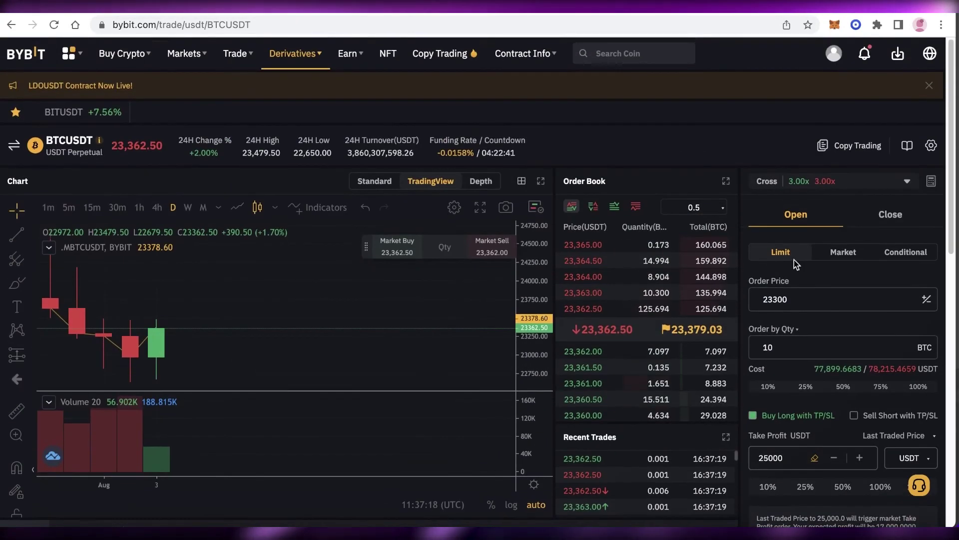
pyautogui.scroll(-5, 184, 243)
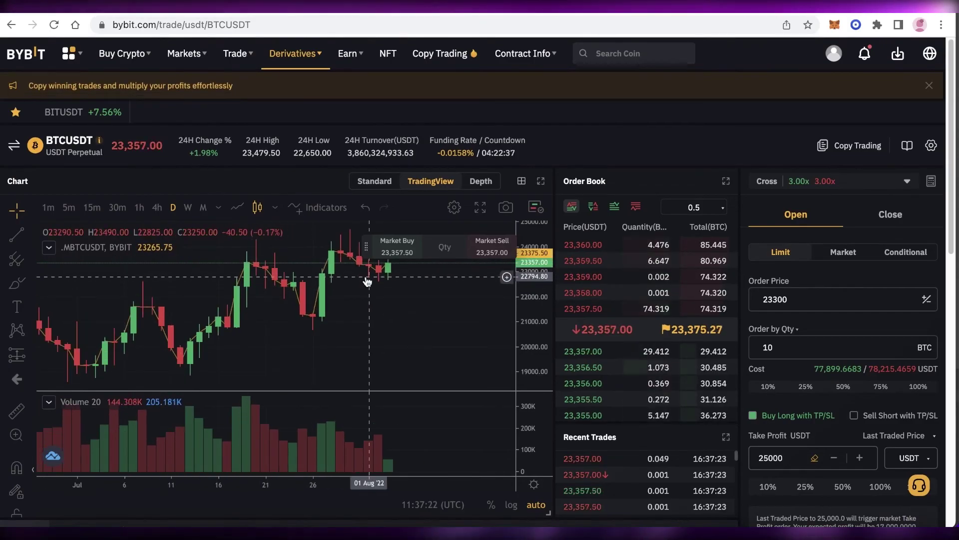
pyautogui.scroll(-1, 368, 281)
pyautogui.scroll(-1, 368, 281)
pyautogui.scroll(-5, 388, 256)
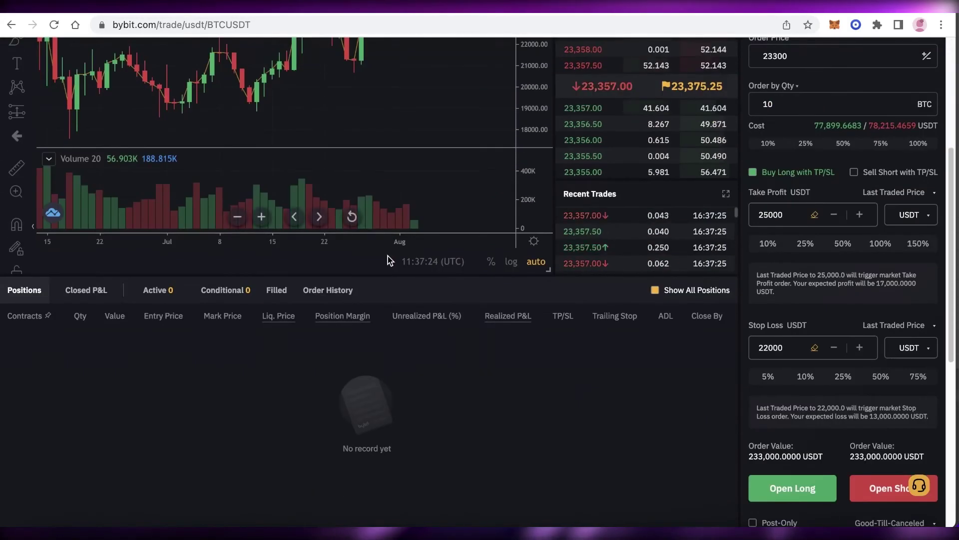
pyautogui.scroll(5, 595, 101)
# - Go back to the Bybit home page using the header logo
pyautogui.click(24, 53)
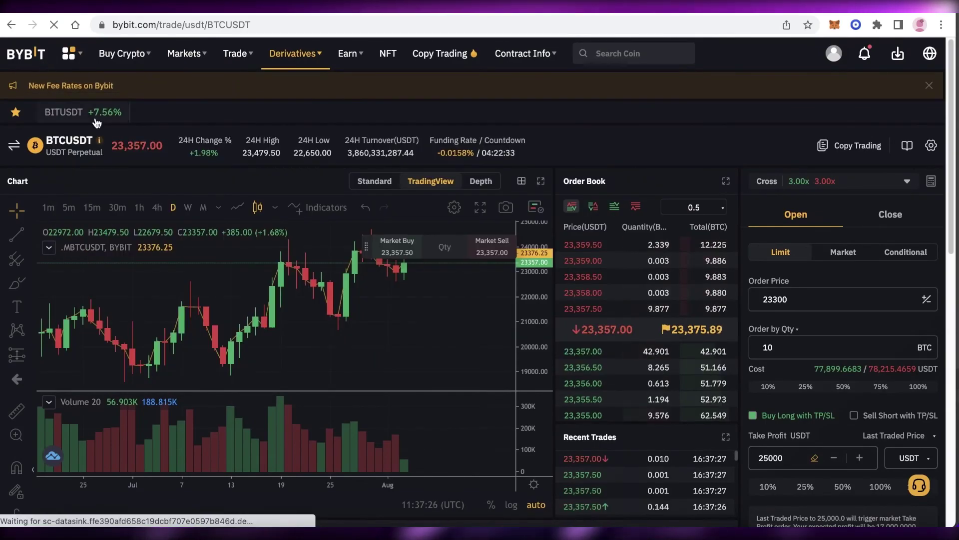